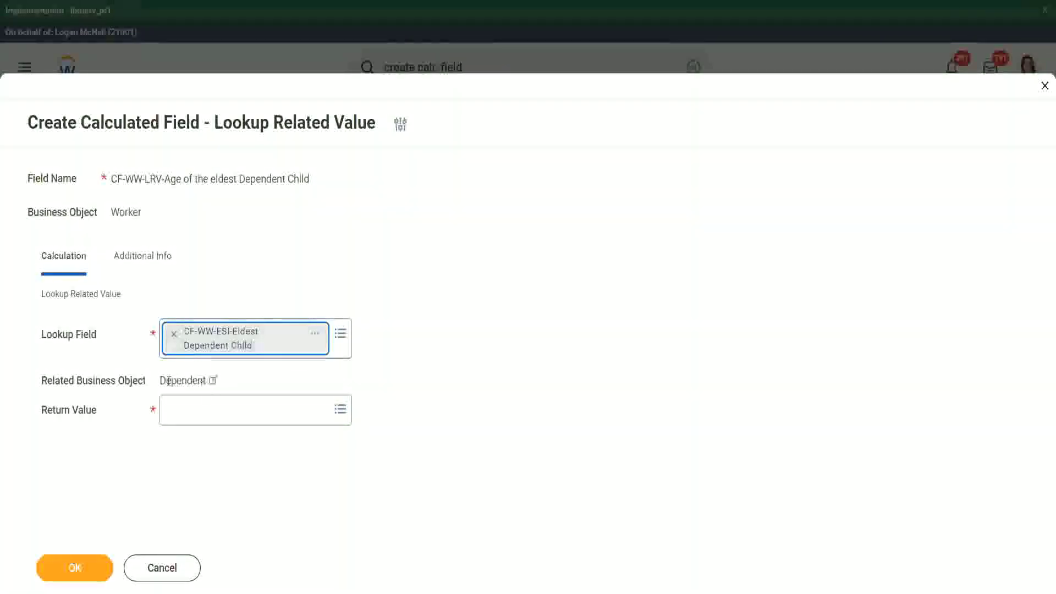
Step: Examine the details of the CF-WW-ESI-Eldest Dependent Child lookup field and its related business object
drag(161, 380, 207, 380)
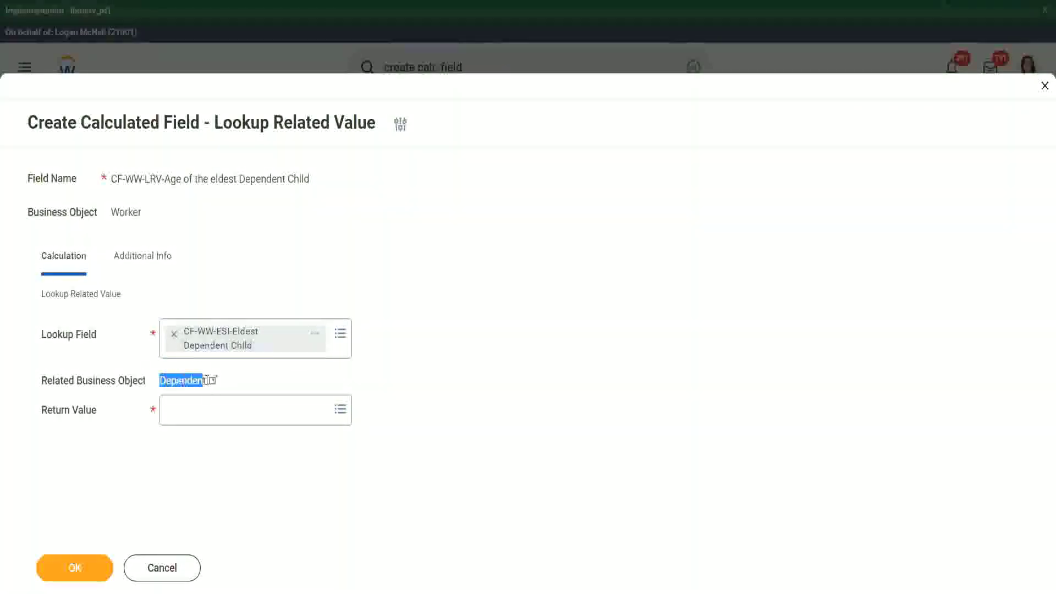
click(314, 338)
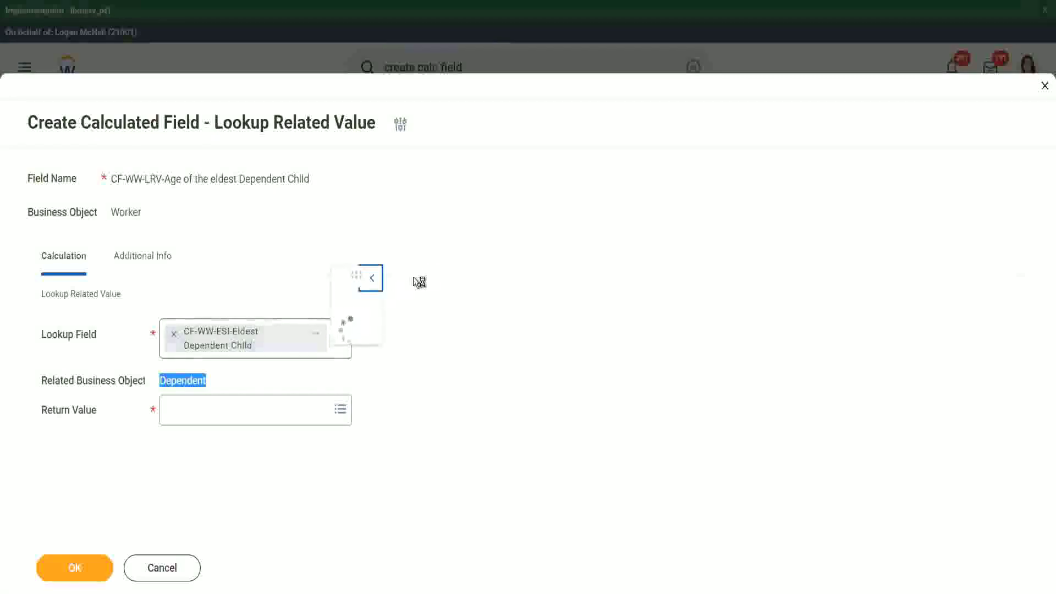
drag(378, 186, 353, 187)
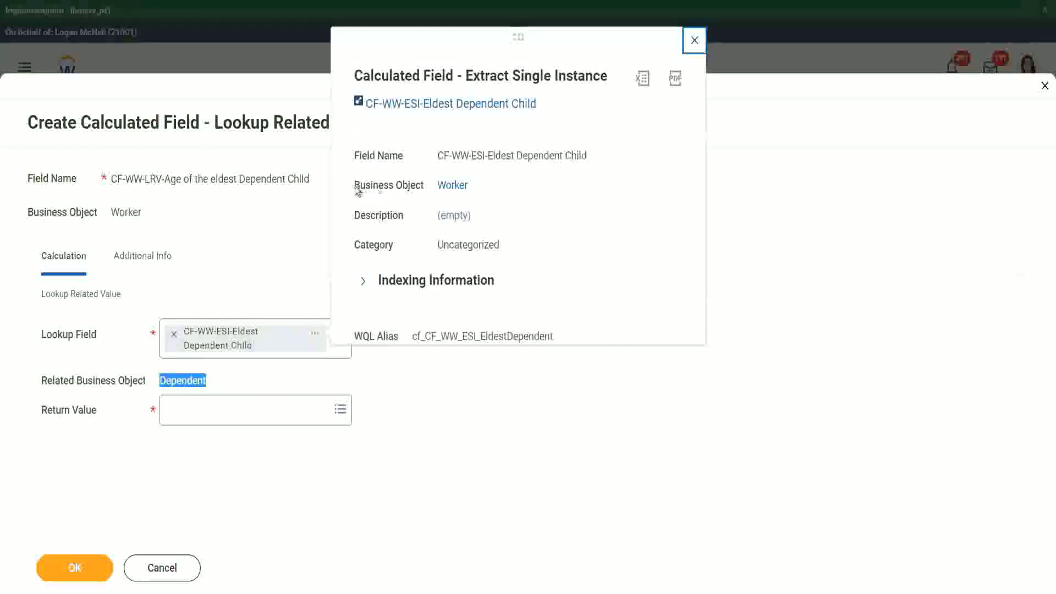
drag(424, 185, 425, 186)
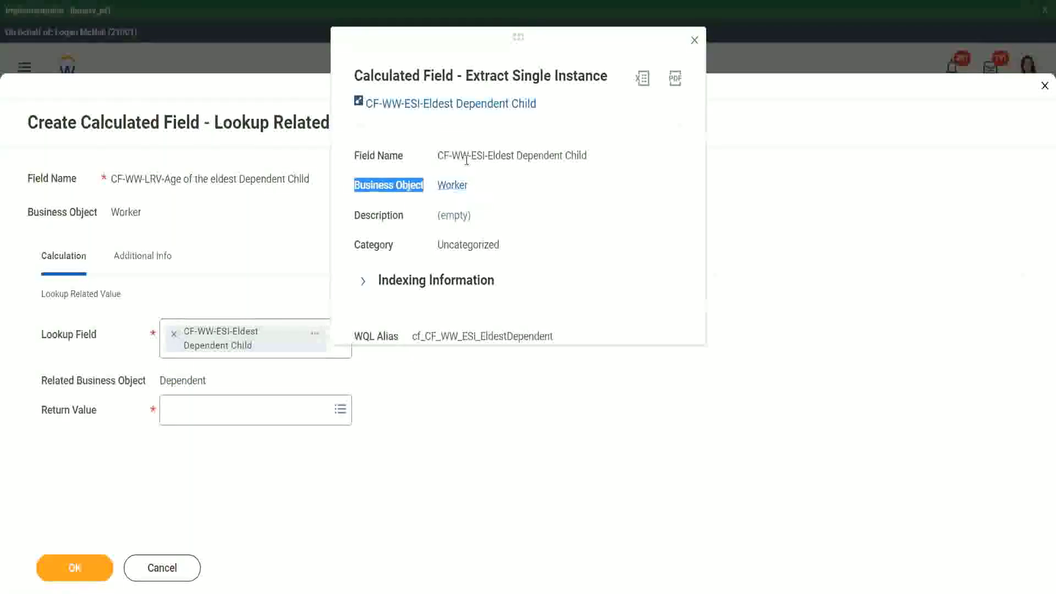
drag(476, 156, 506, 156)
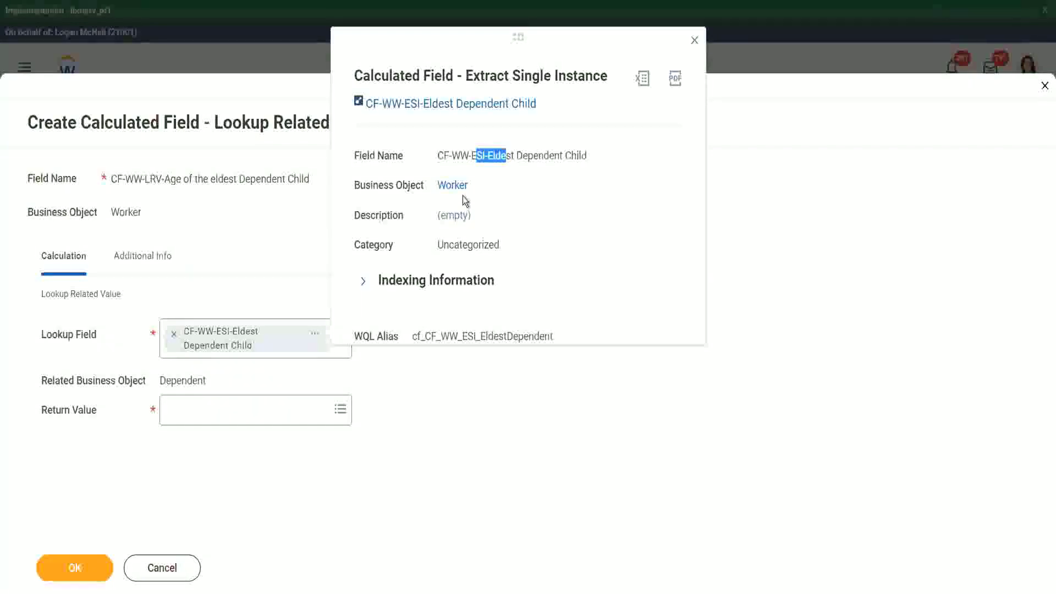
click(491, 189)
click(695, 41)
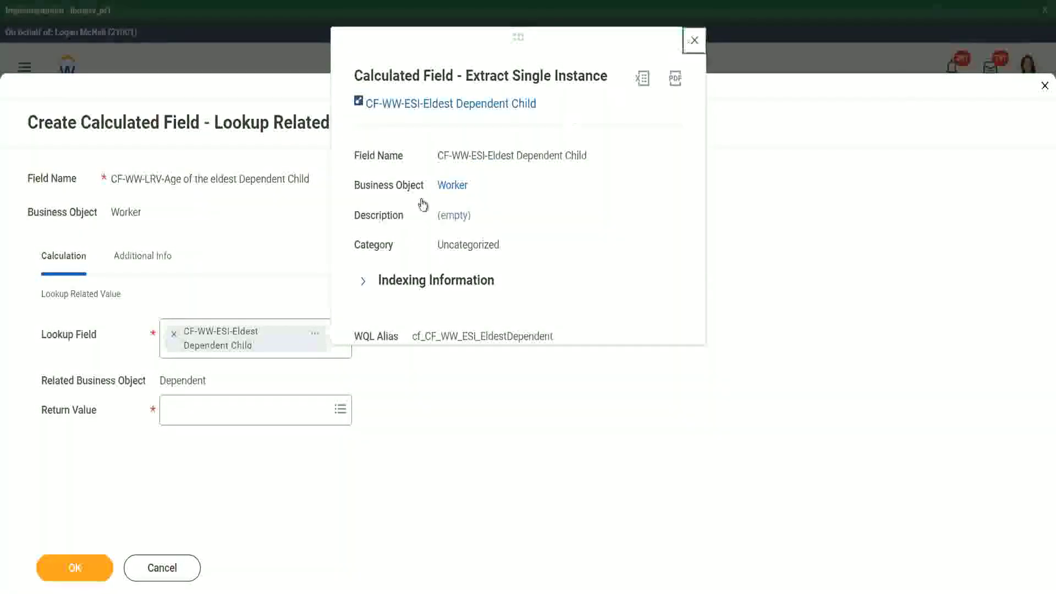
drag(160, 381, 207, 380)
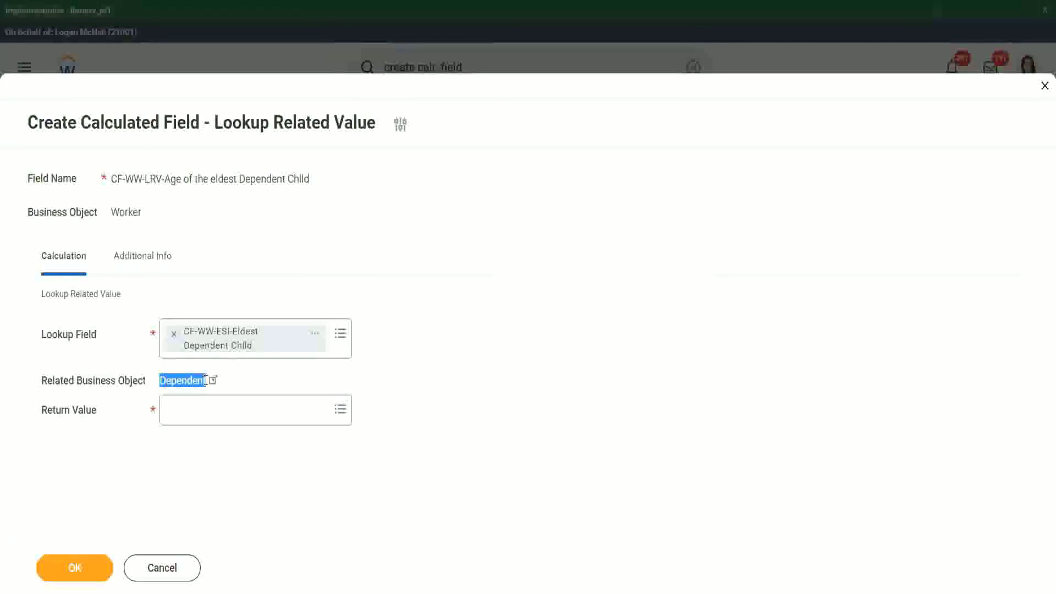
Step: Search the return value options for "age" and set the Return Value to the Age field
click(187, 414)
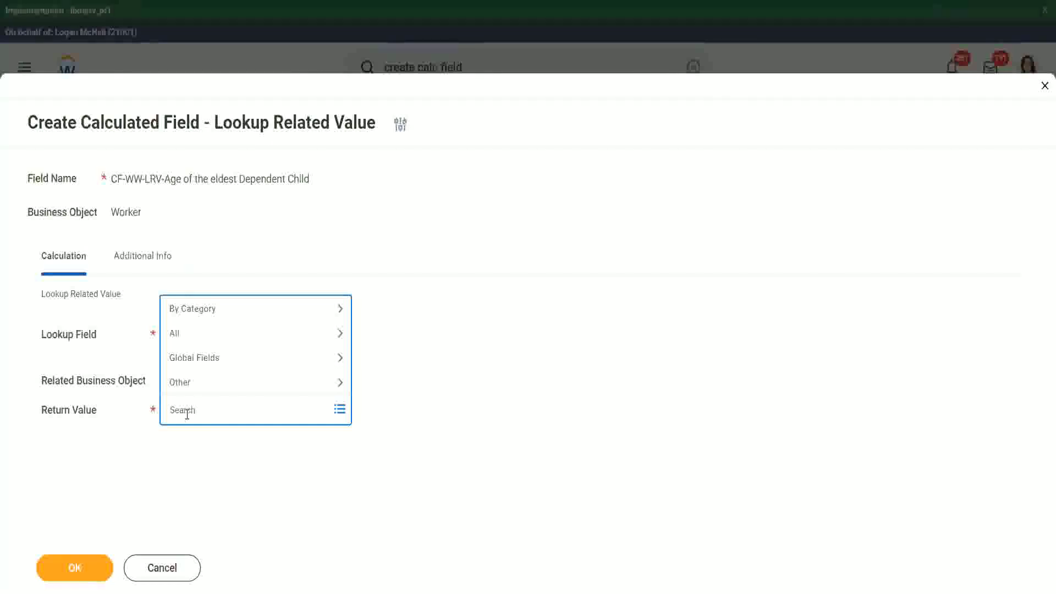
text(e)
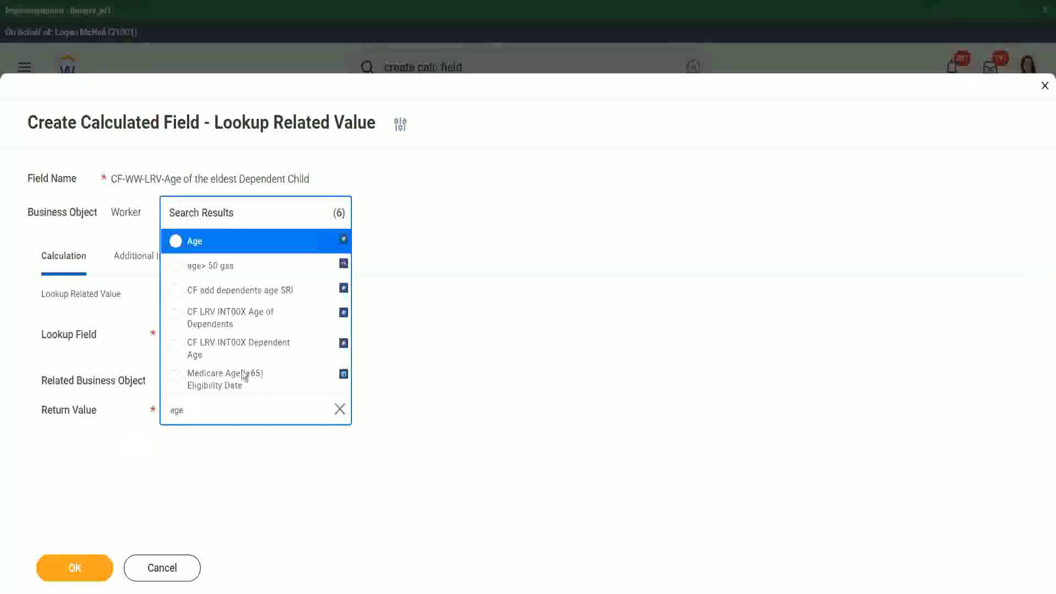
click(266, 248)
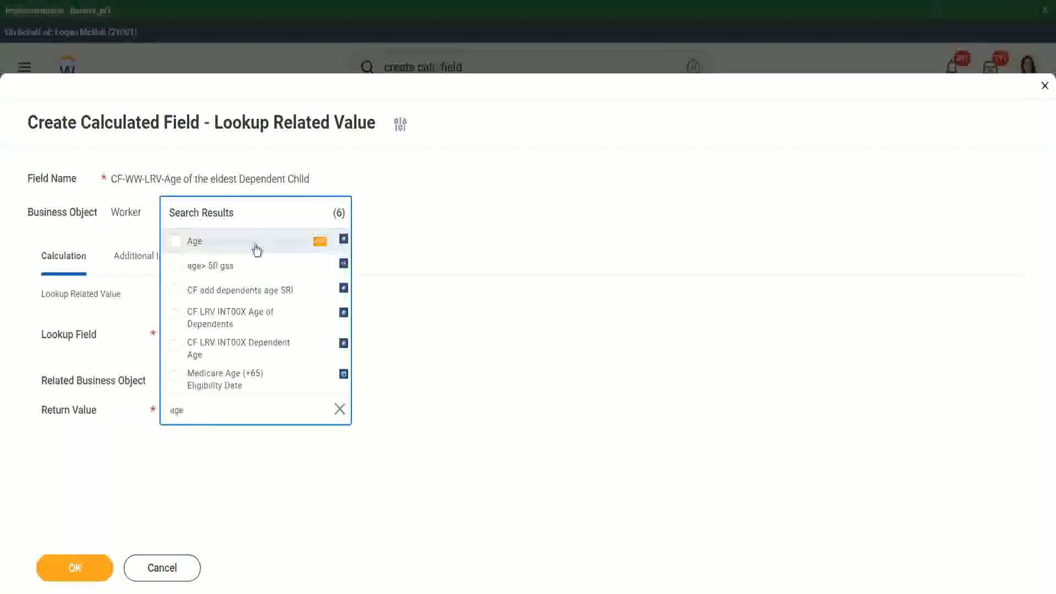
Step: Review the description and business object of the Age report field chosen as the return value
click(240, 402)
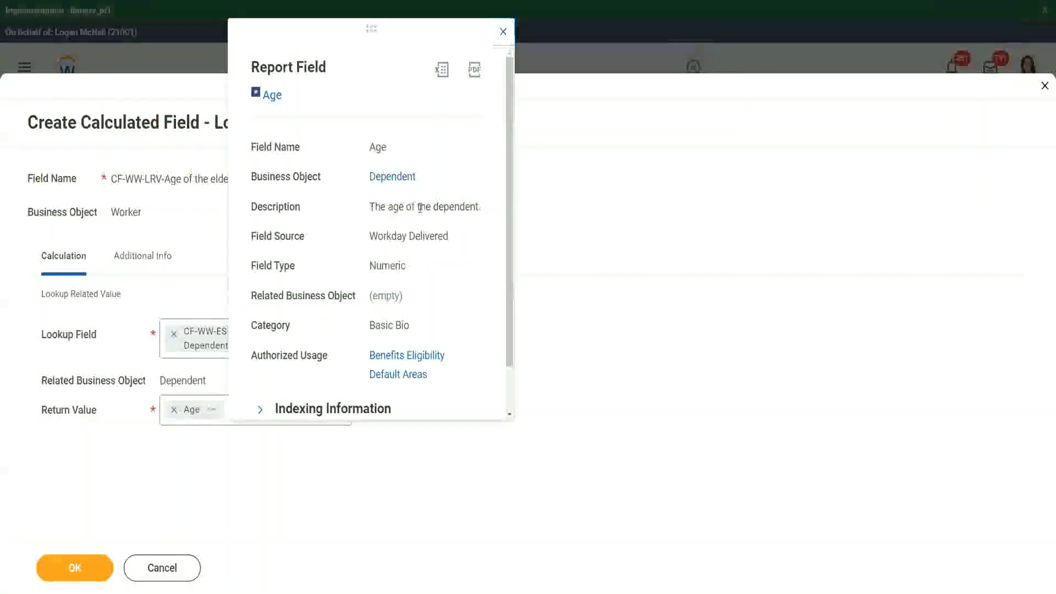
drag(369, 206, 483, 205)
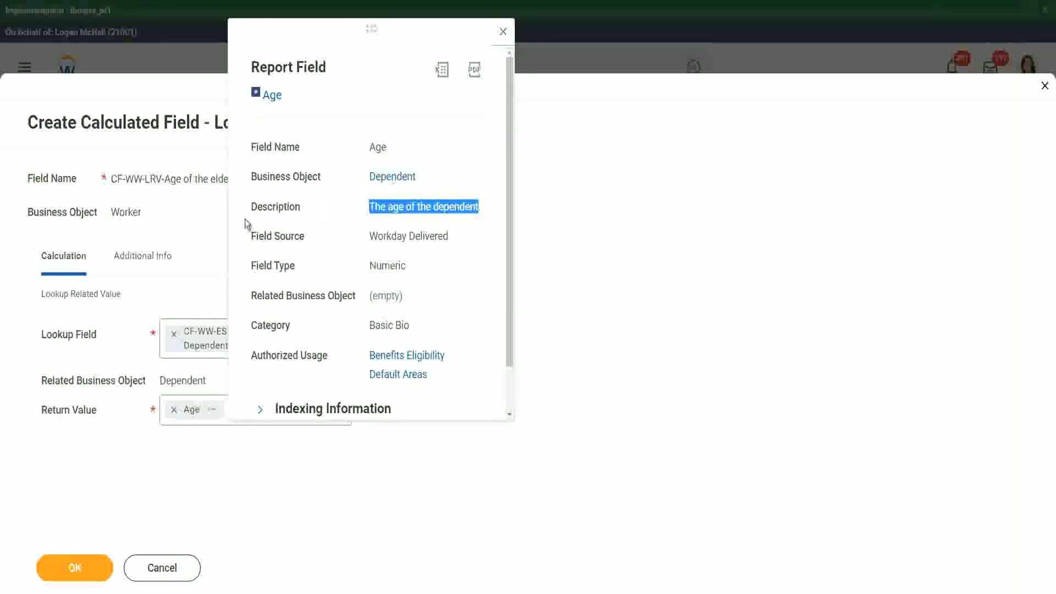
click(177, 236)
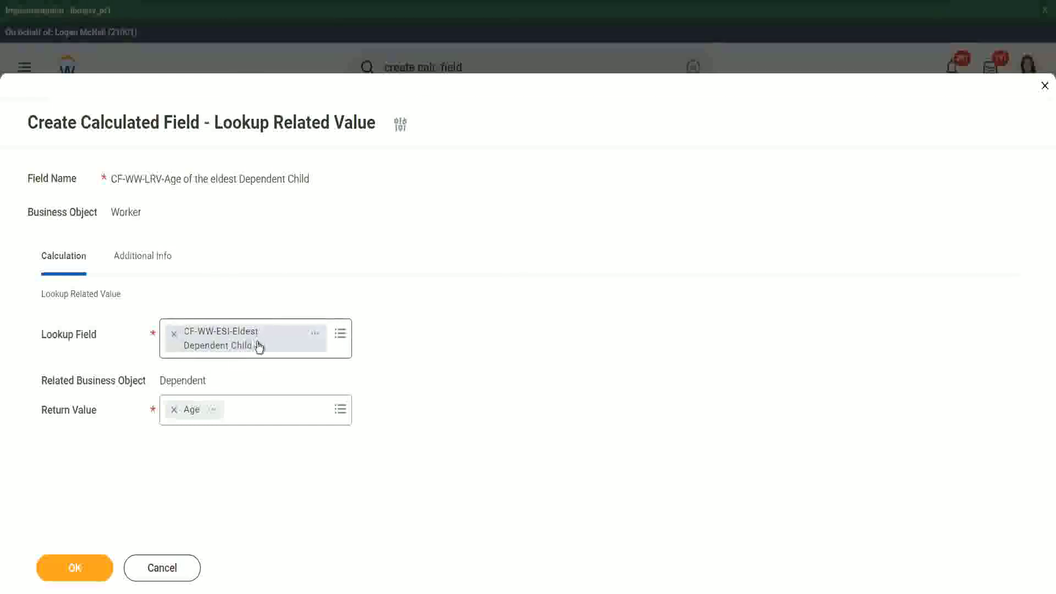
Step: Save the Lookup Related Value calculated field and copy its name from the confirmation page
click(82, 566)
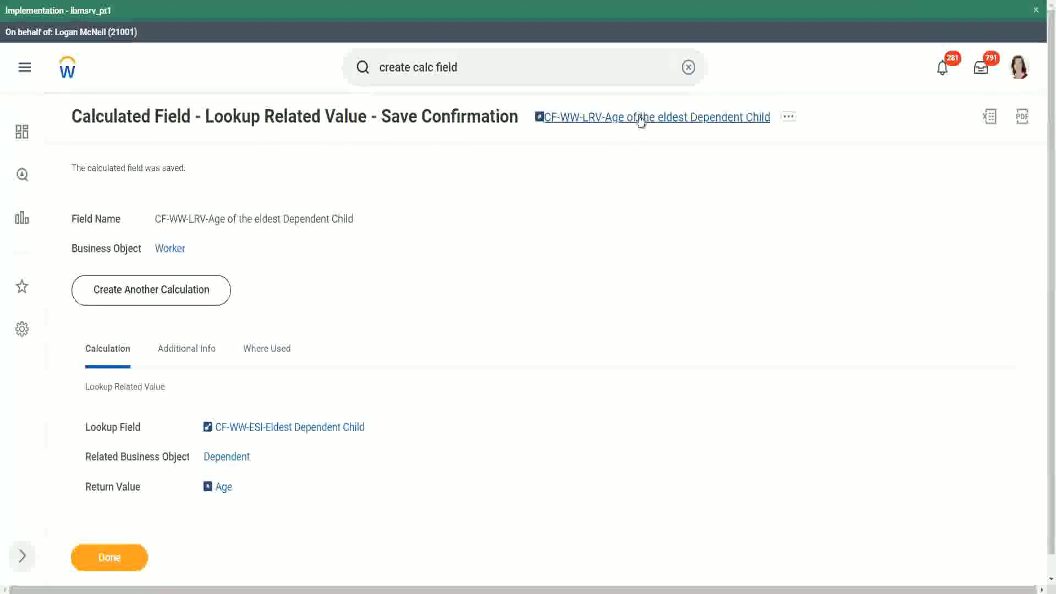
right_click(637, 117)
click(664, 178)
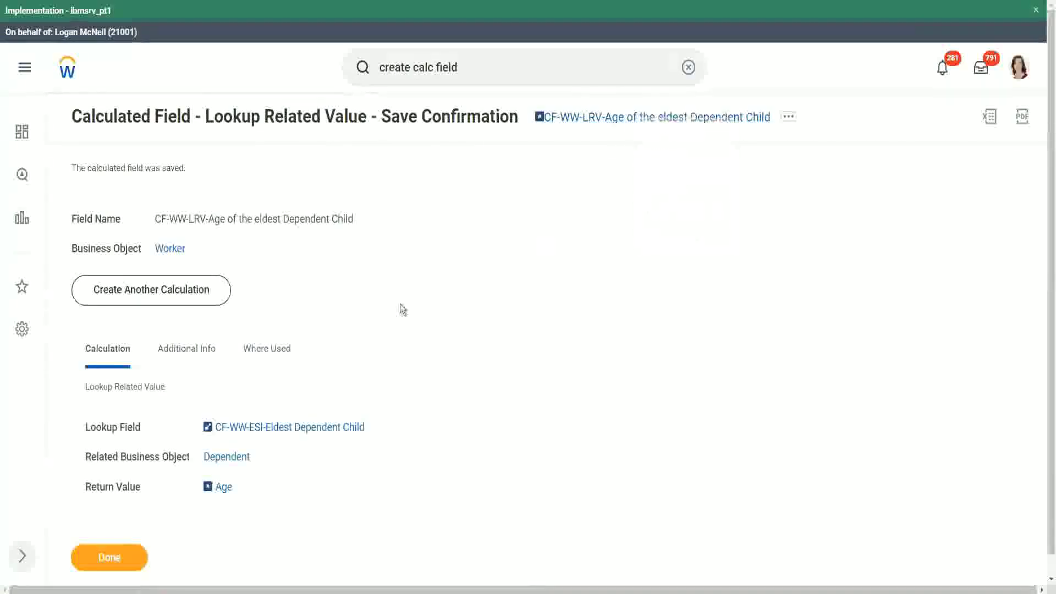
click(111, 557)
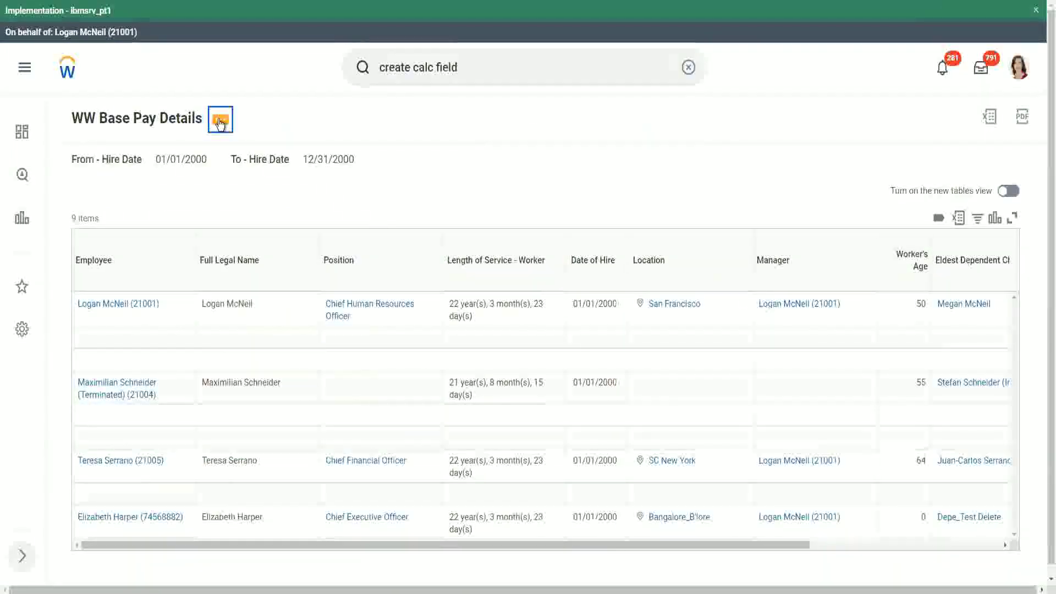
Step: Open the WW Base Pay Details custom report for editing
click(220, 122)
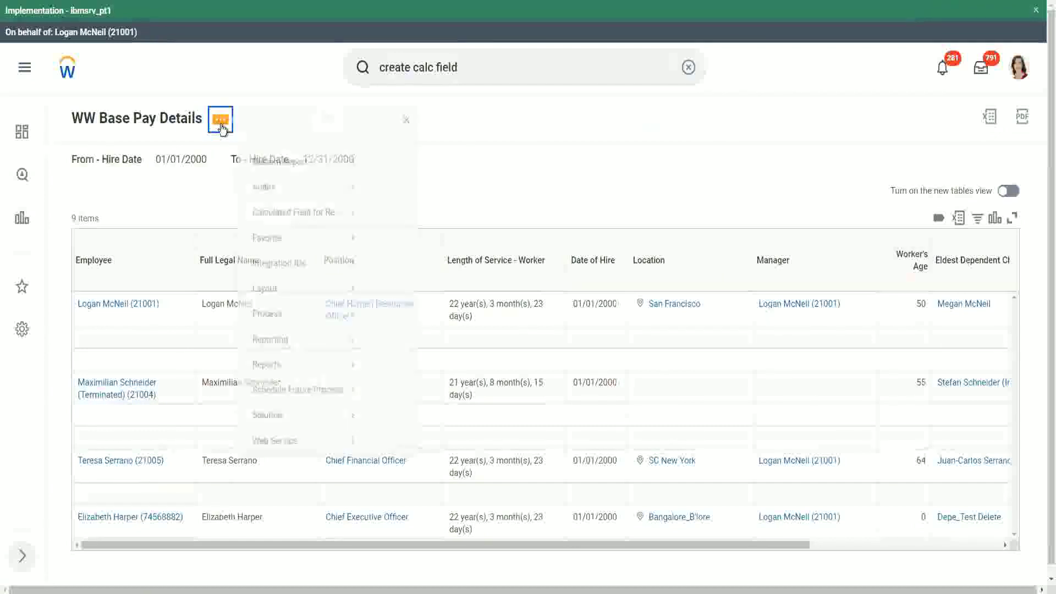
mouse_move(287, 183)
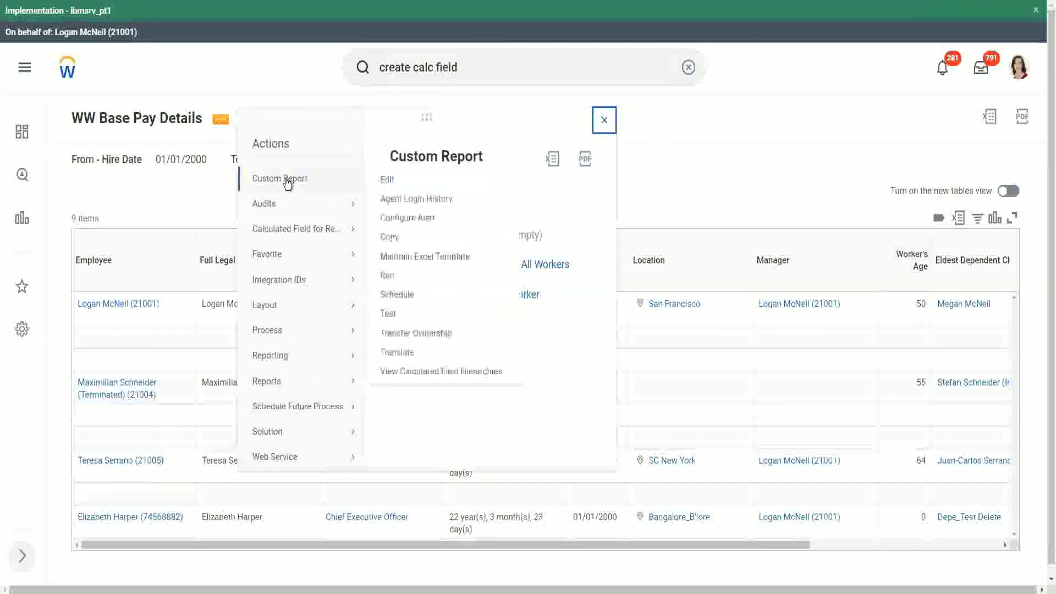
click(388, 181)
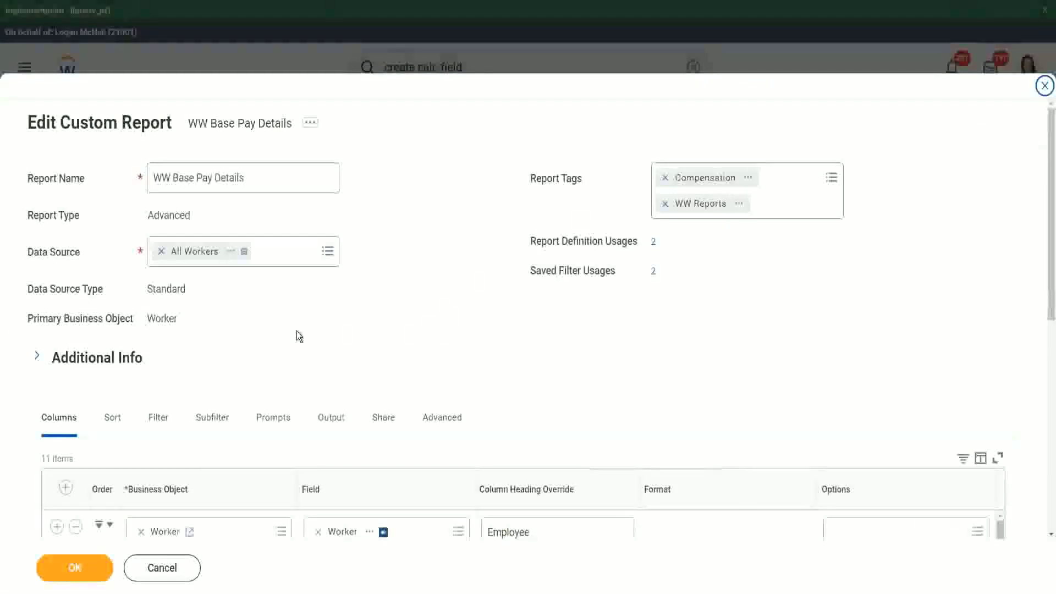
Step: Add a Worker column below Eldest Dependent Child using the field CF-WW-LRV-Age of the eldest Dependent Child
scroll(295, 331, down, 8)
scroll(292, 283, down, 3)
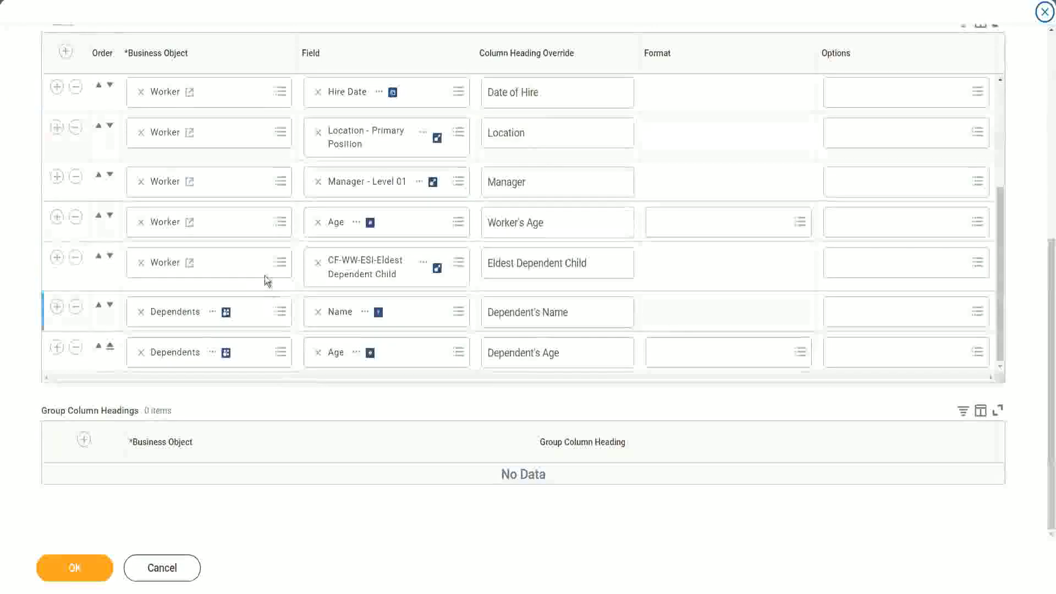
click(58, 259)
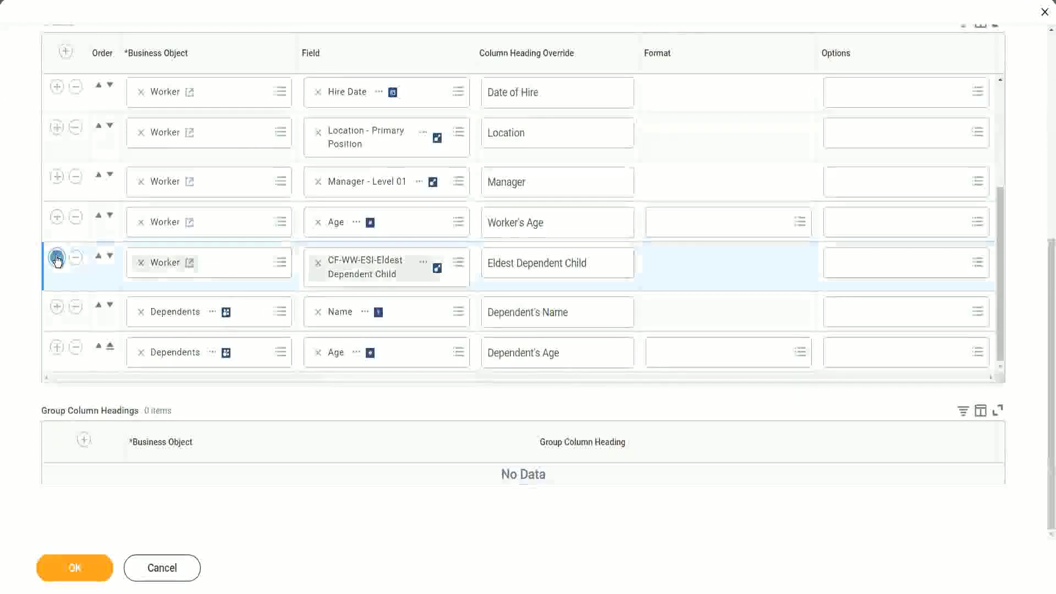
click(346, 320)
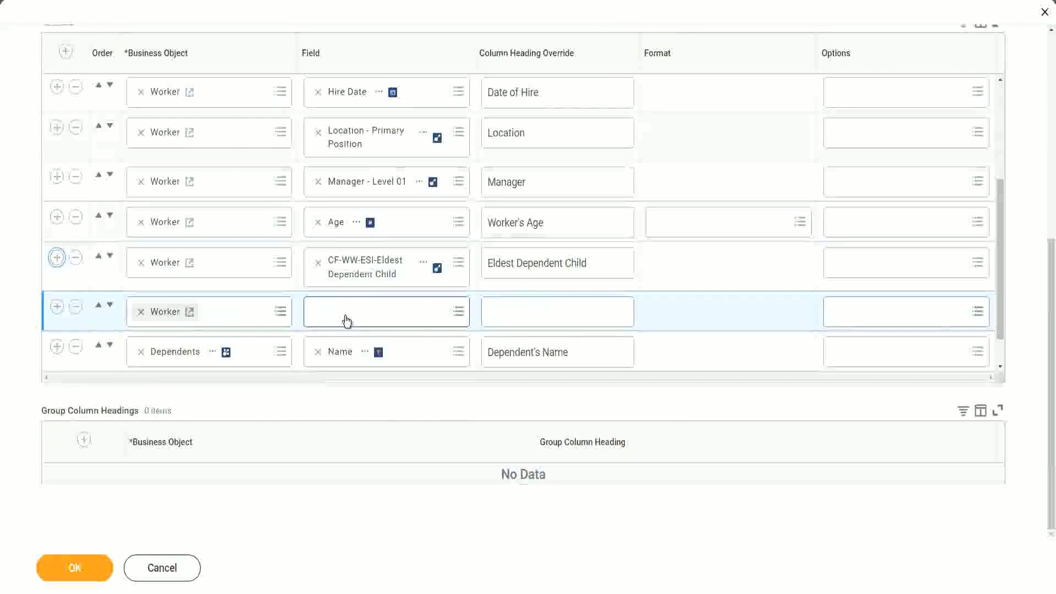
text(Age of the eldest Dependent Child)
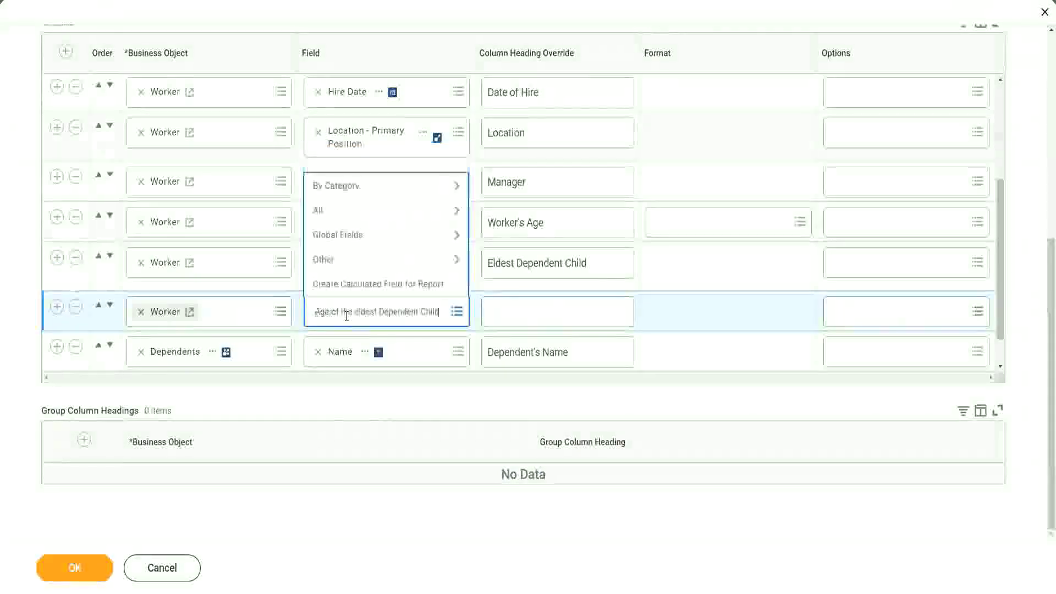
key(Return)
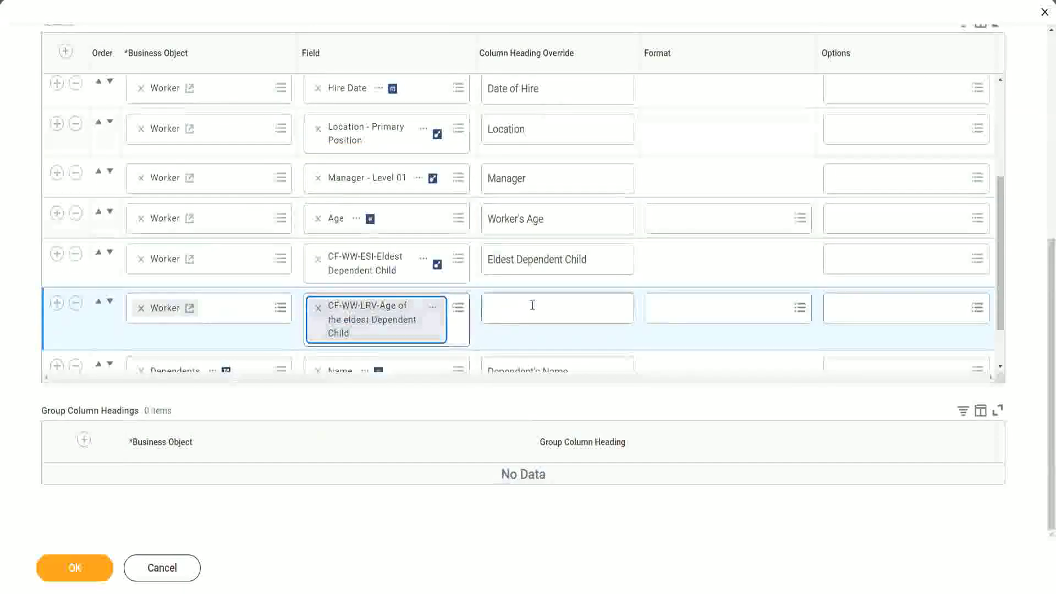
Step: Set the new column's heading override to "Age of the Eldest Dependent Child" and save the report definition
click(532, 305)
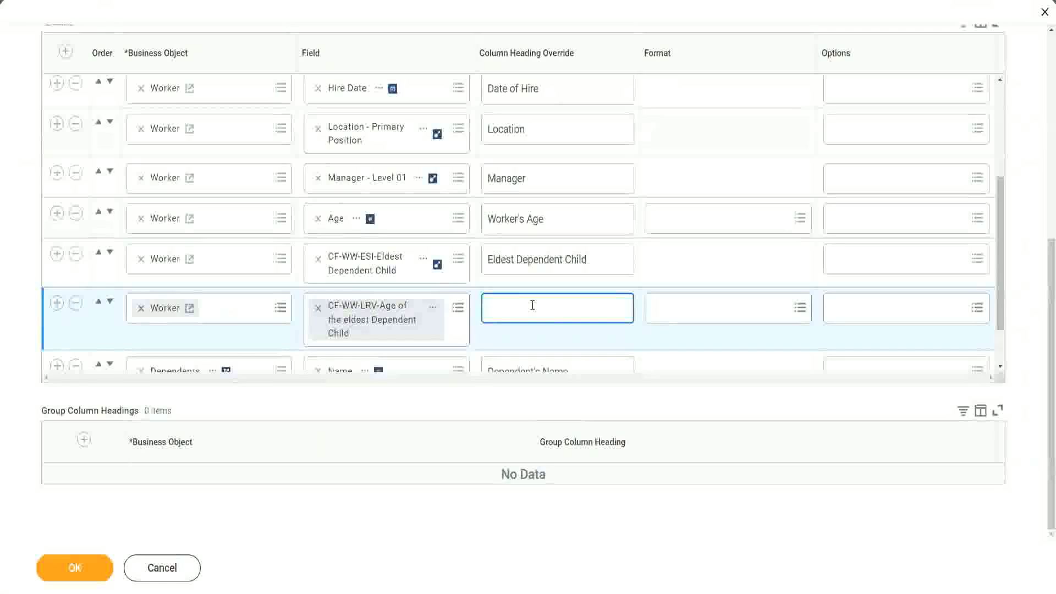
text(Age of the E)
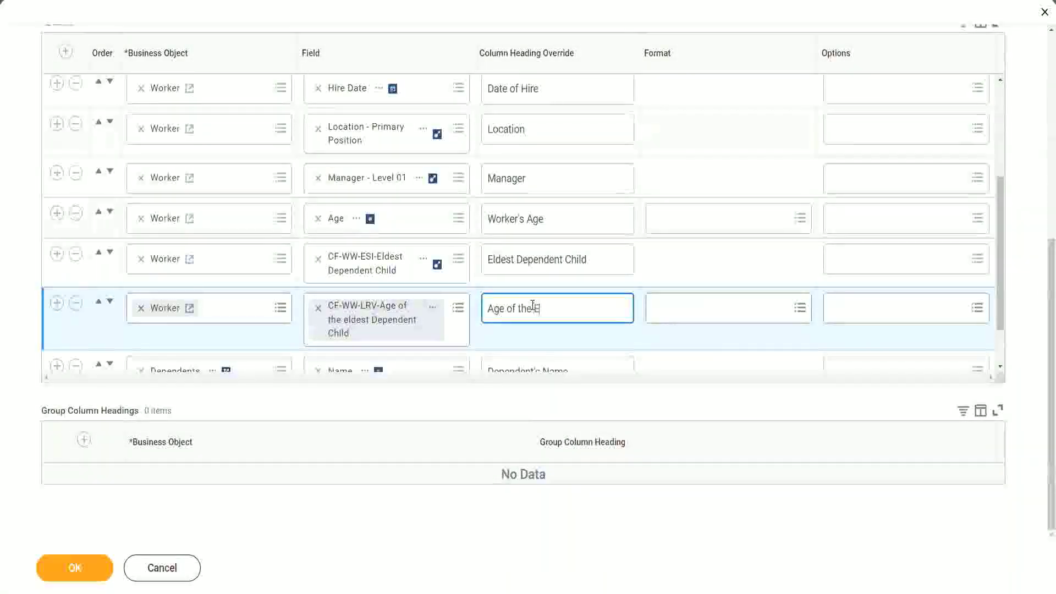
text(ldest De)
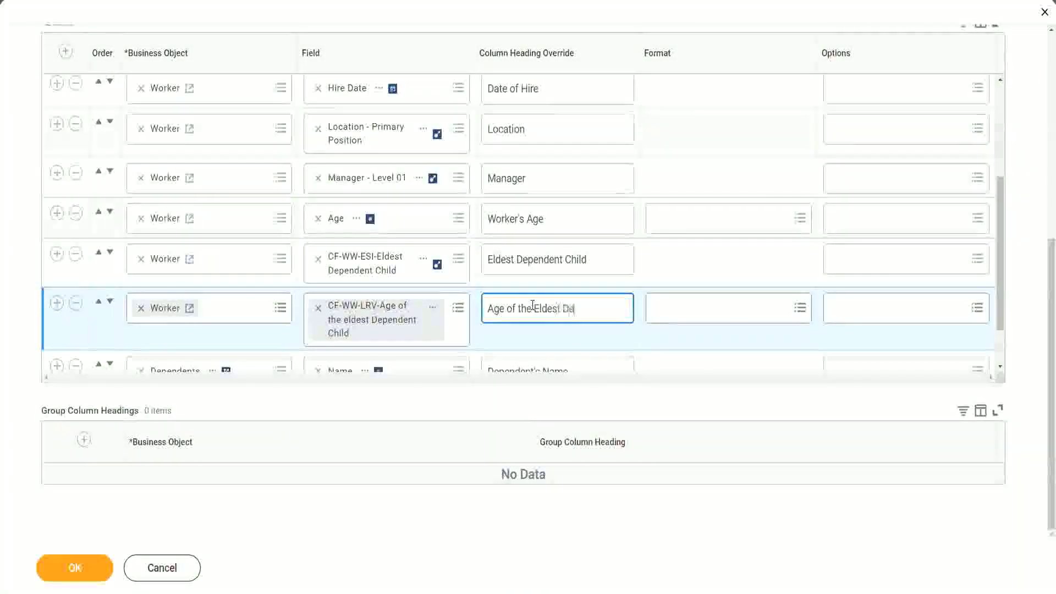
text(pendent Child)
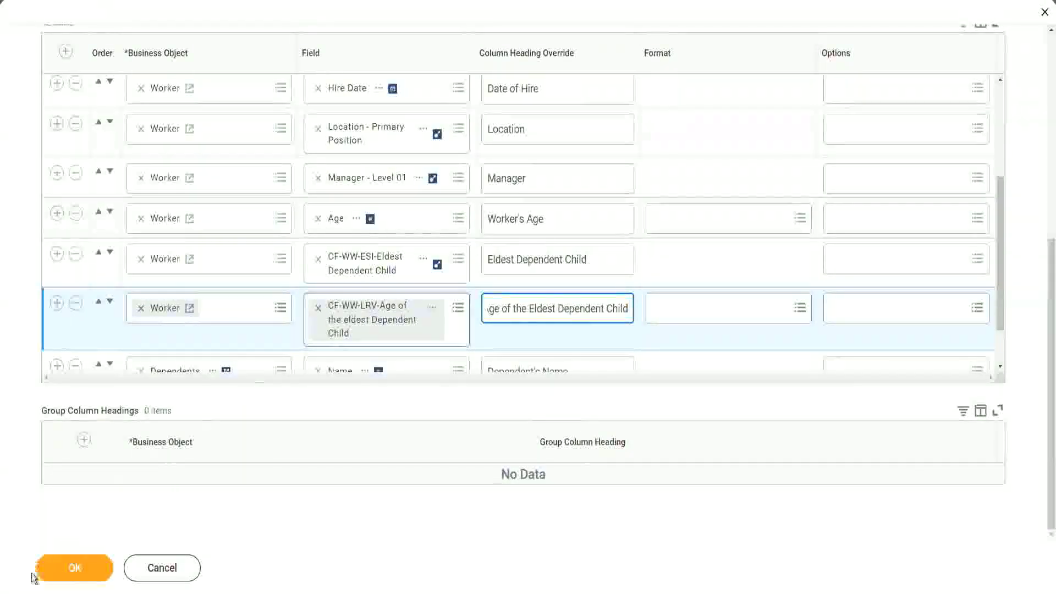
click(62, 577)
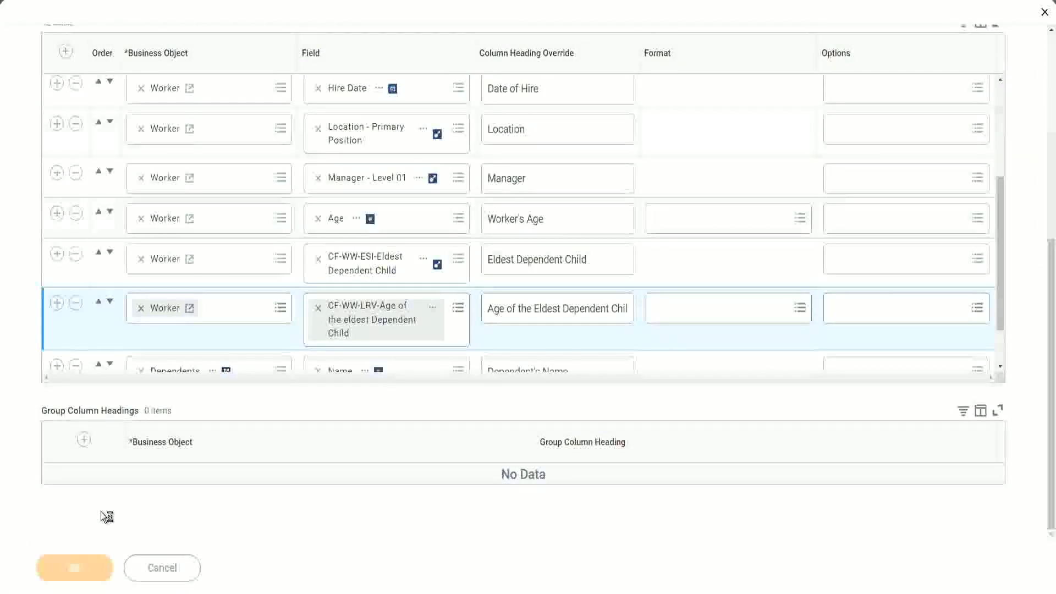
Step: Run the report and set the hire date prompts from 01/01/2000 to 12/31/2000
click(95, 559)
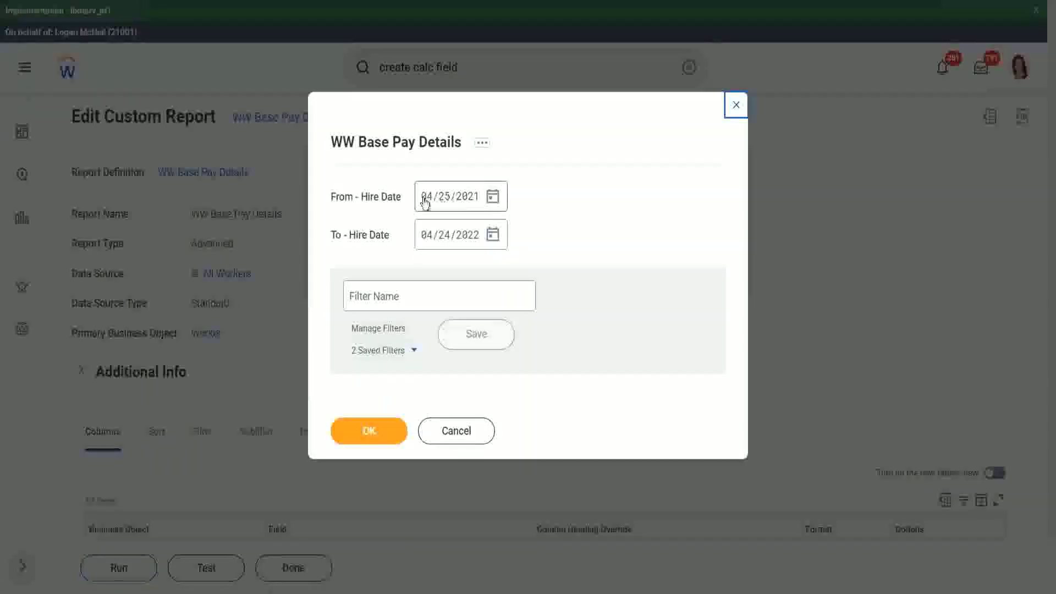
click(425, 203)
text(01/01/20)
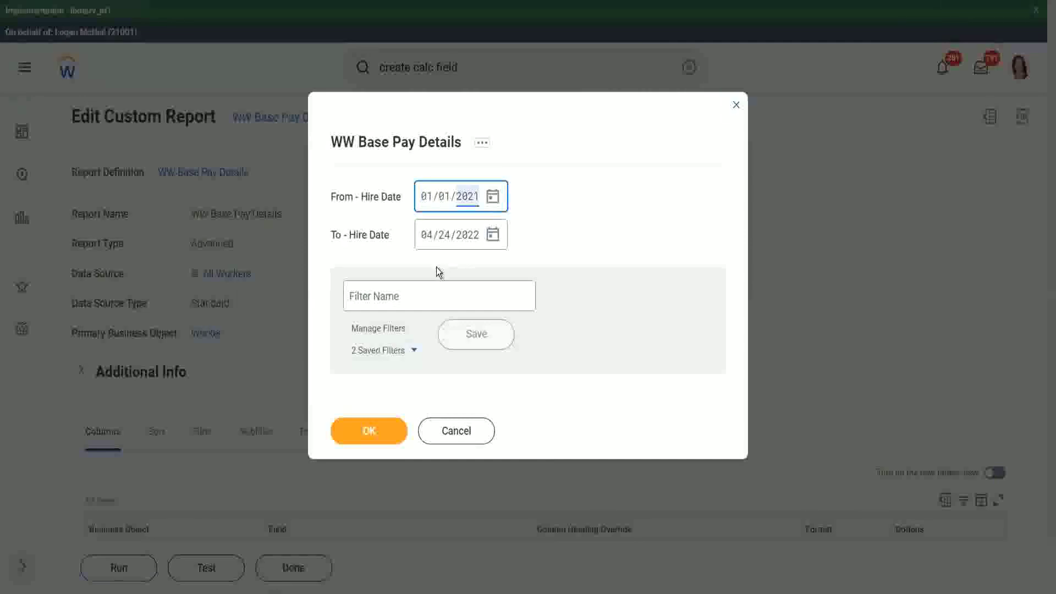
text(00)
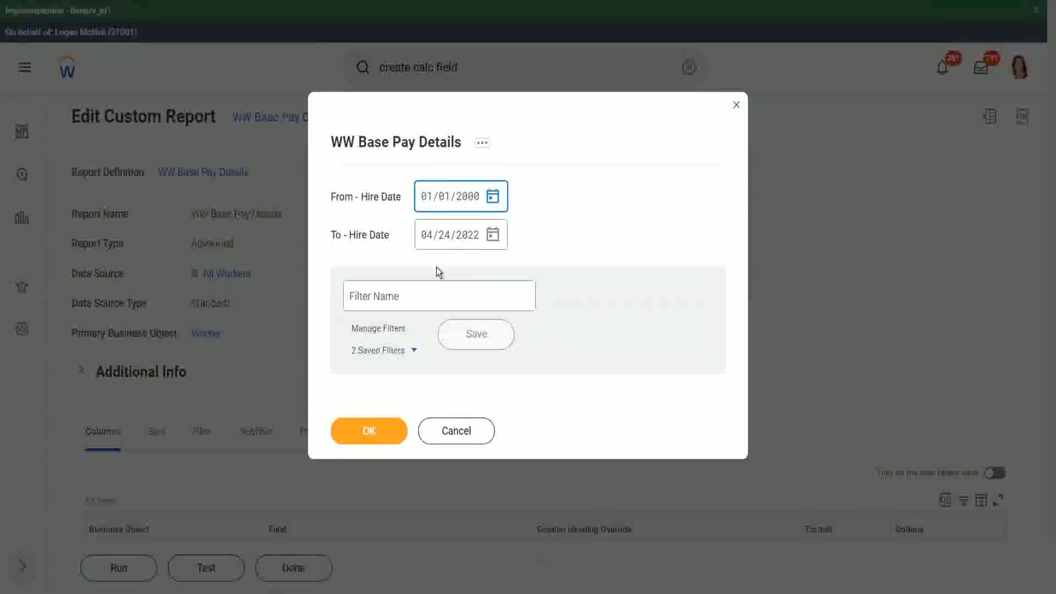
key(Tab)
text(12/31/)
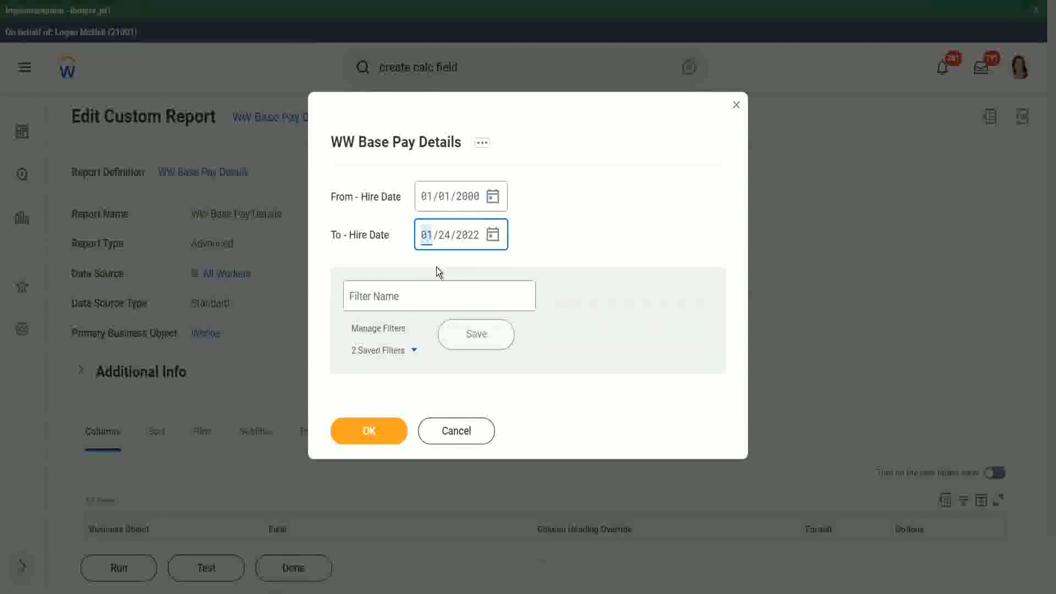
text(2000)
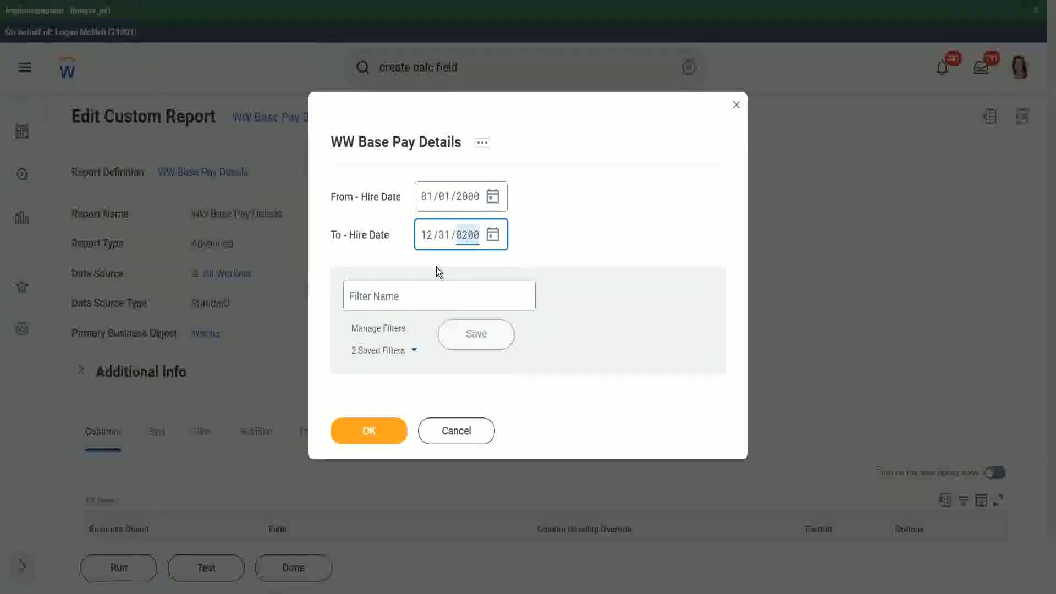
Step: Save the hire date prompt values as a filter named 2000 and run the report with them
click(406, 295)
text(2000)
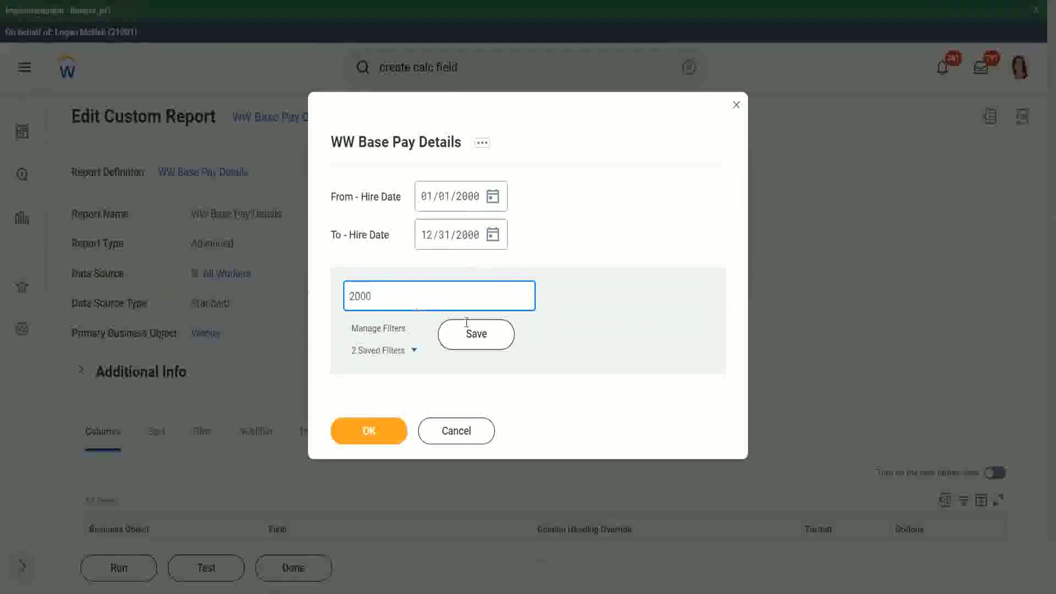
click(470, 333)
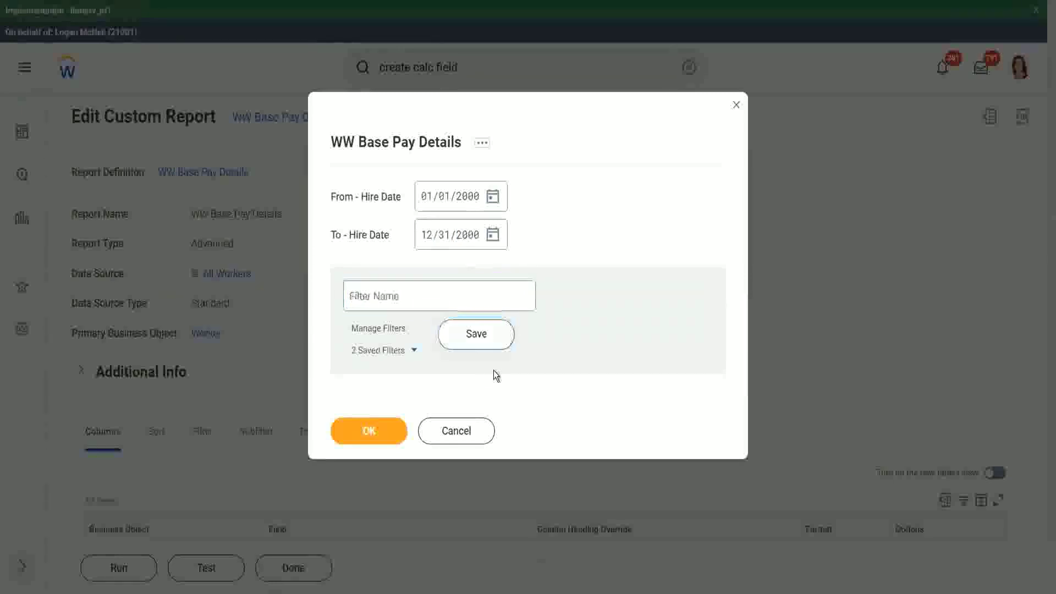
click(365, 434)
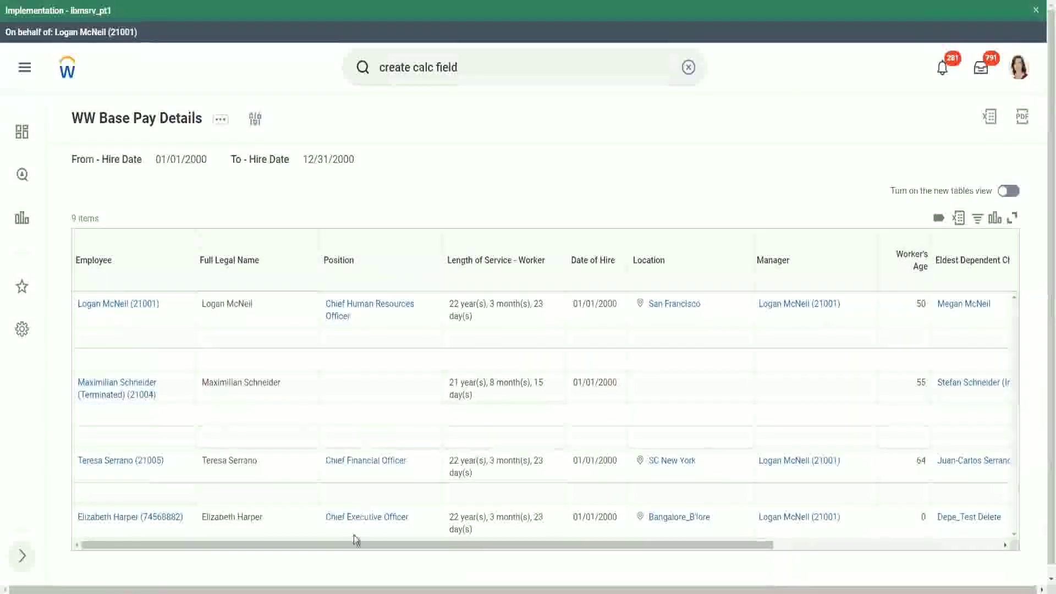
Step: Compare the Age of the Eldest Dependent Child column with the Dependent's Age values for the workers in the report output
drag(350, 545, 695, 219)
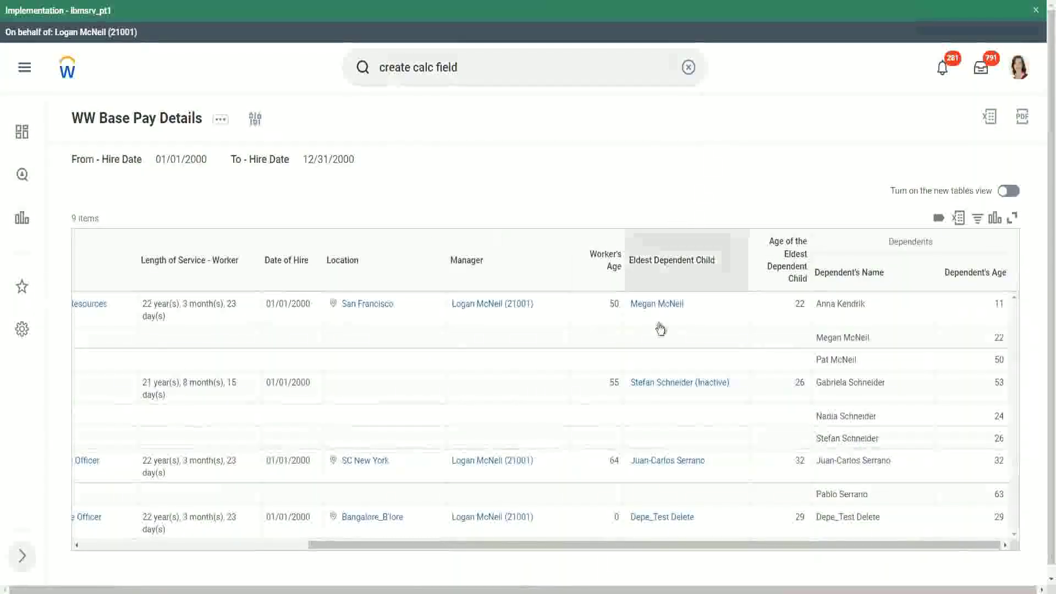
double_click(799, 304)
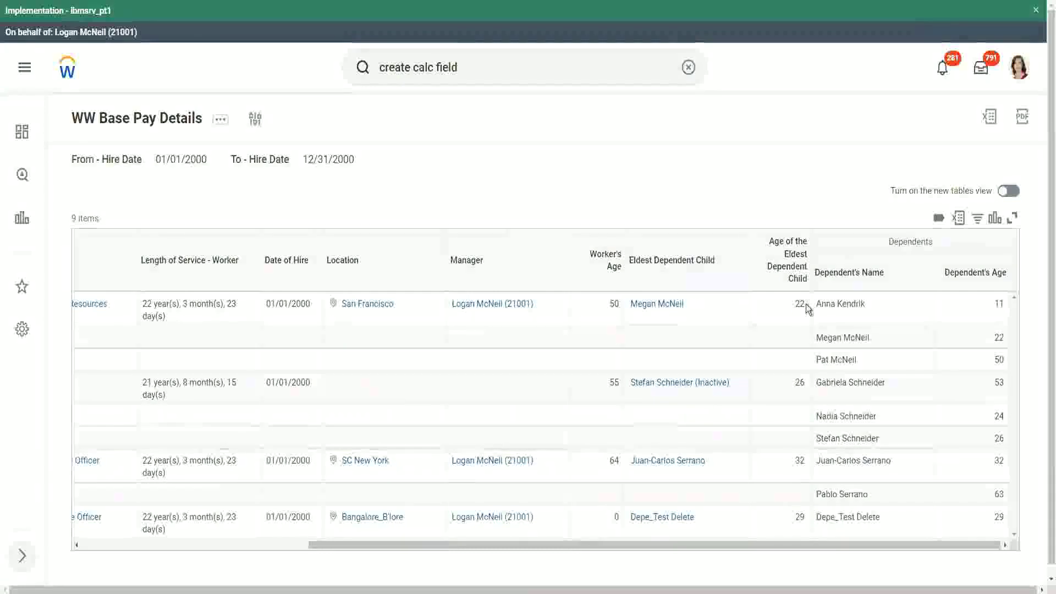
double_click(997, 337)
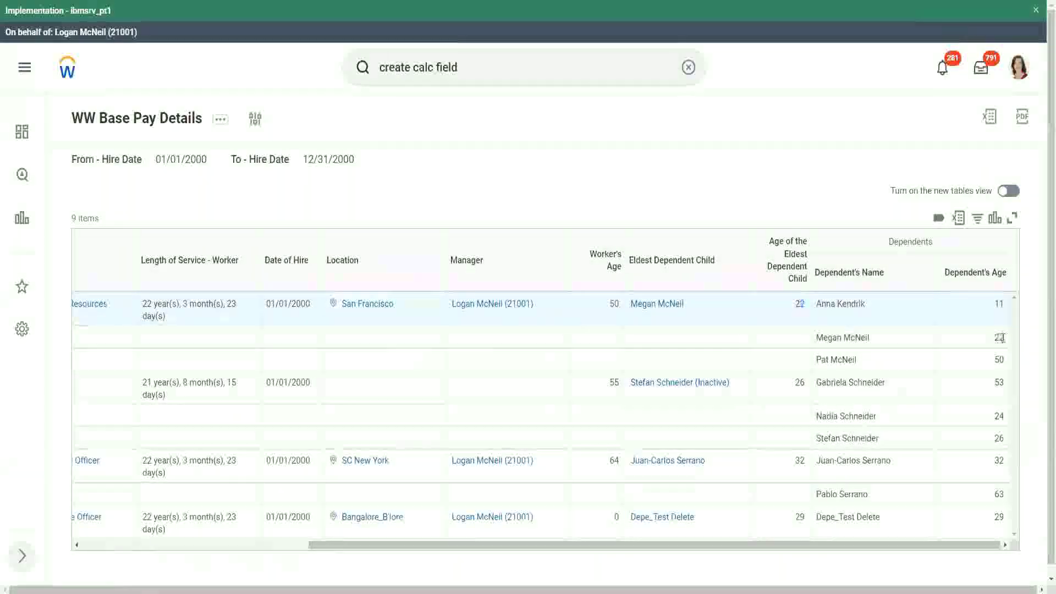
double_click(798, 304)
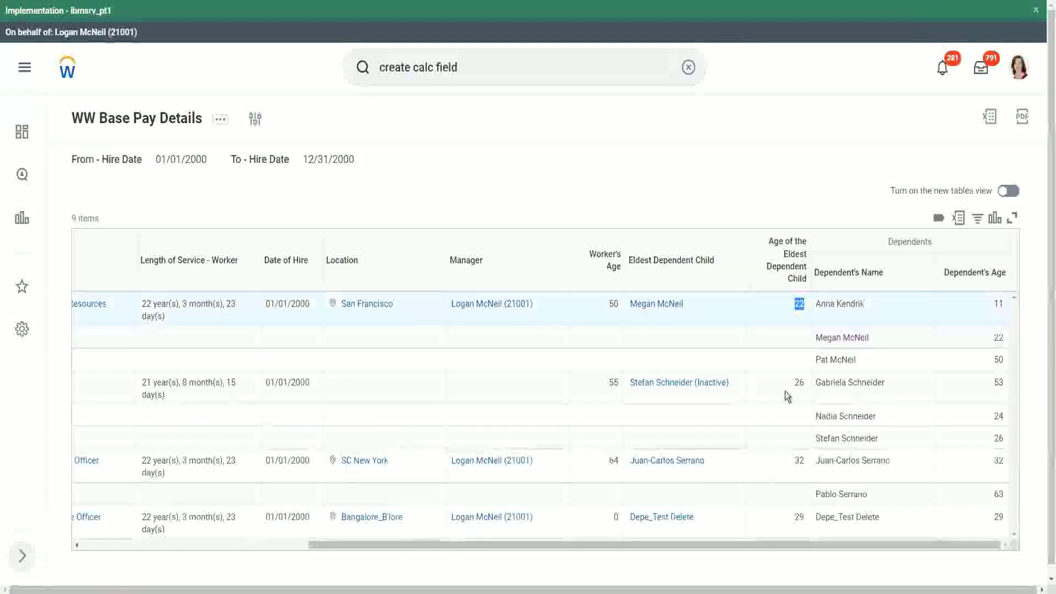
double_click(799, 384)
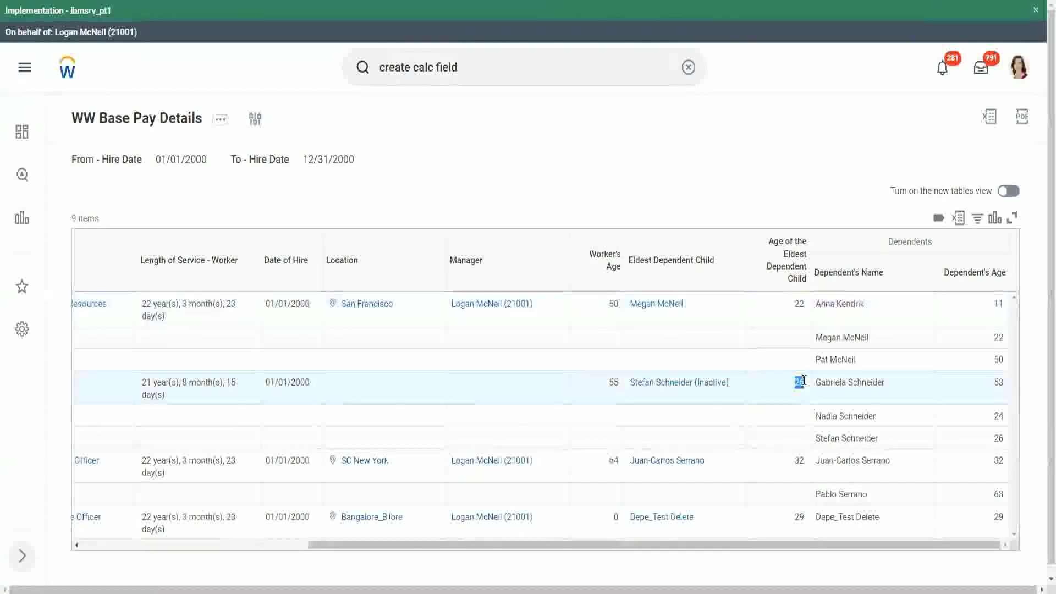
double_click(799, 462)
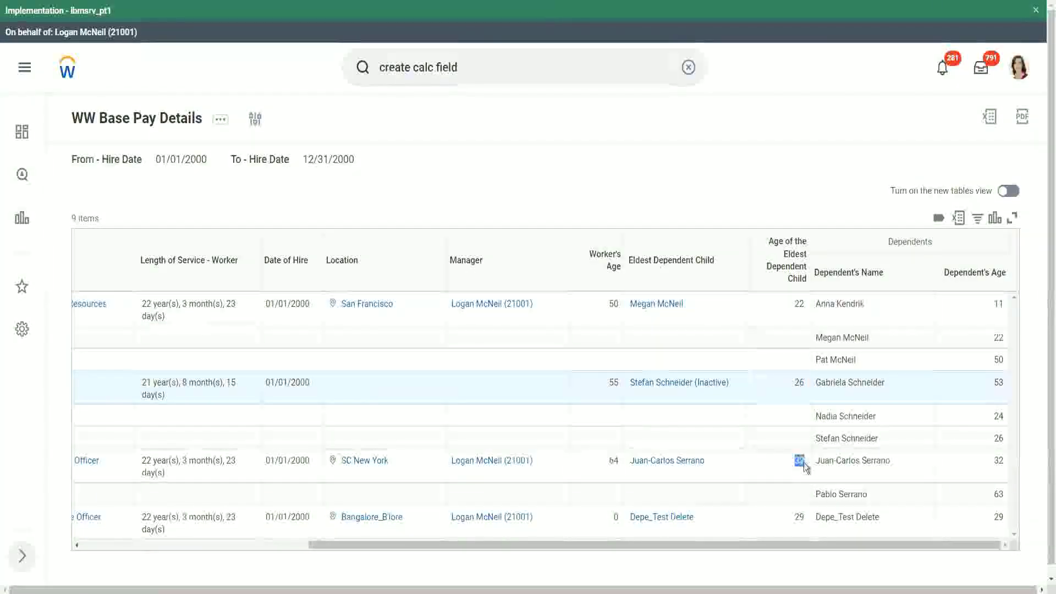
double_click(998, 460)
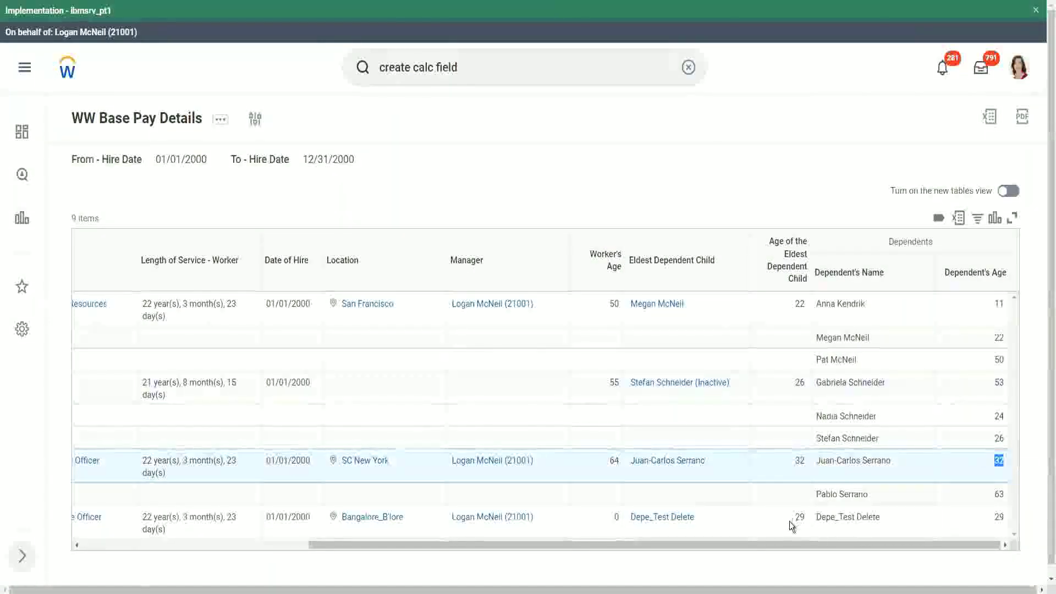
drag(795, 519, 802, 515)
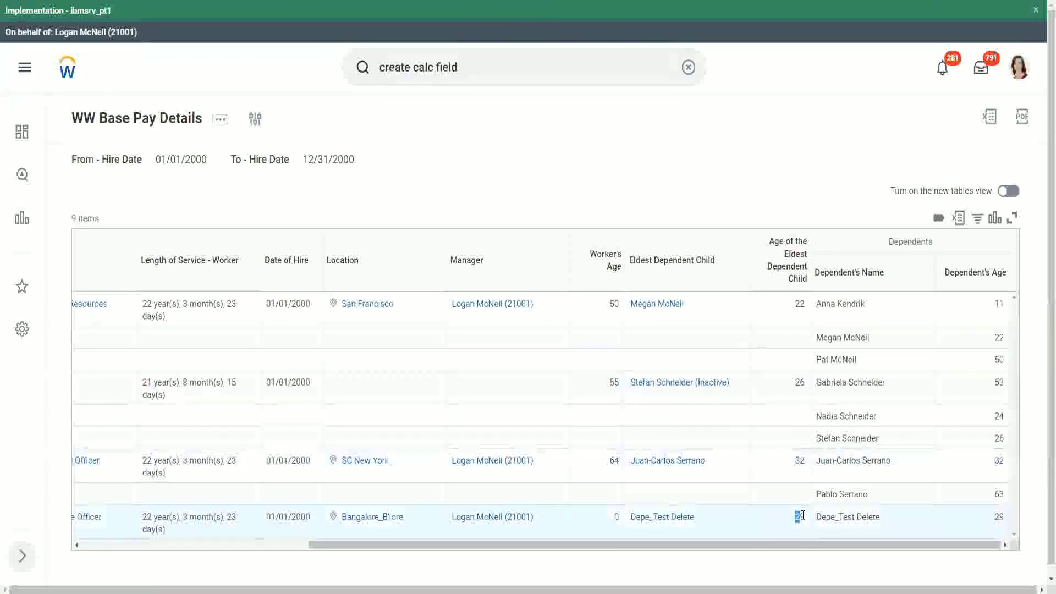
double_click(998, 517)
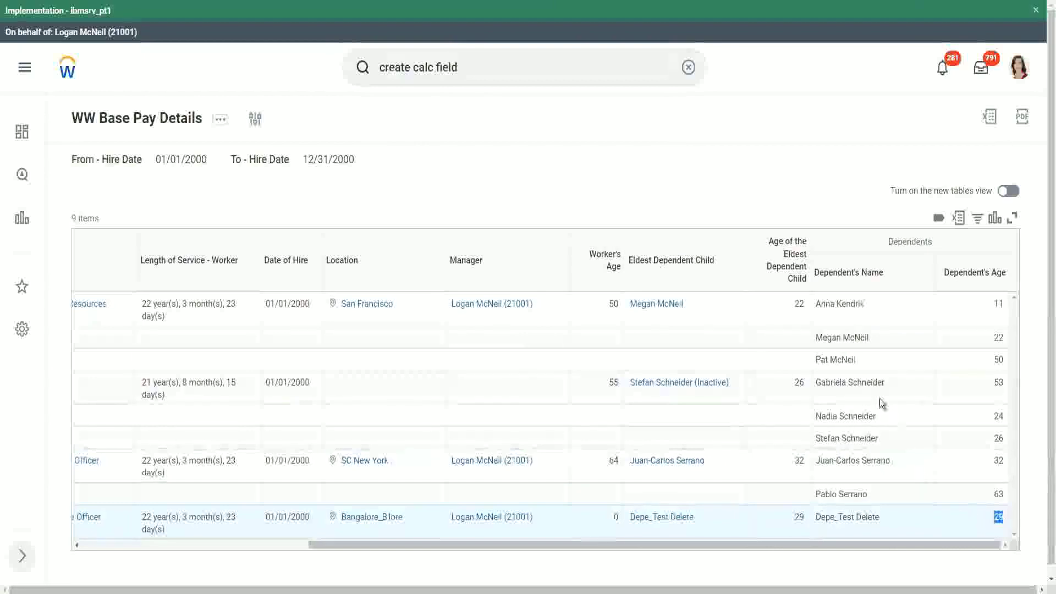
click(794, 170)
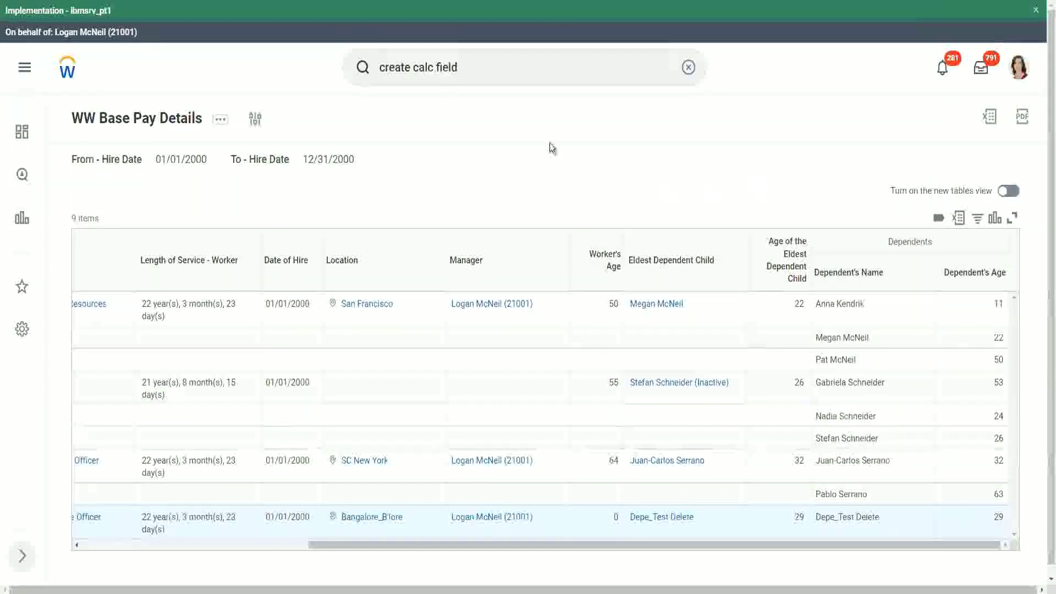
Step: Open the WW Base Pay Details report definition for editing and go to its filter conditions
click(220, 124)
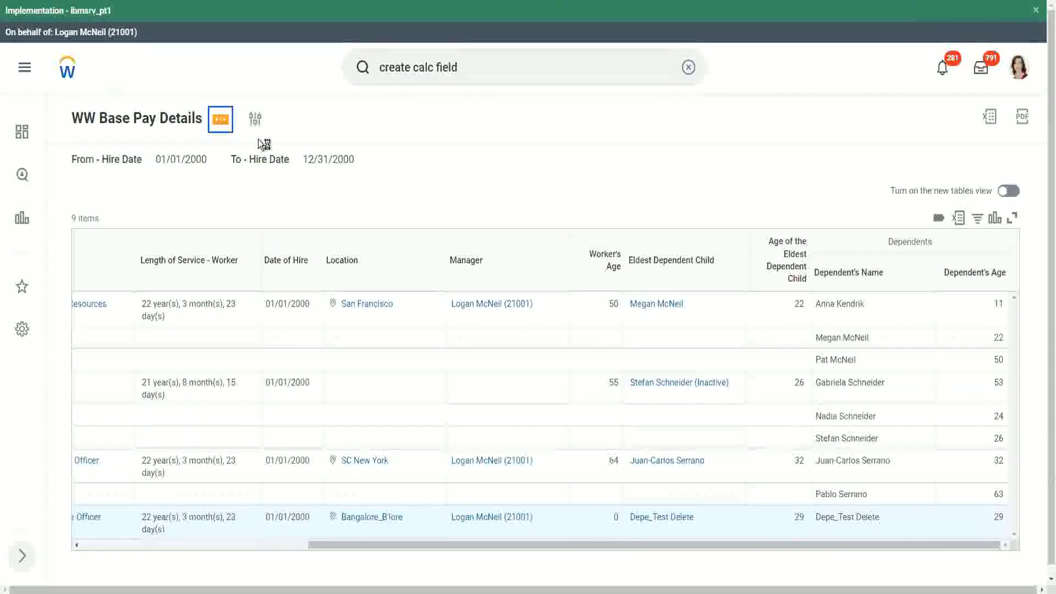
mouse_move(319, 183)
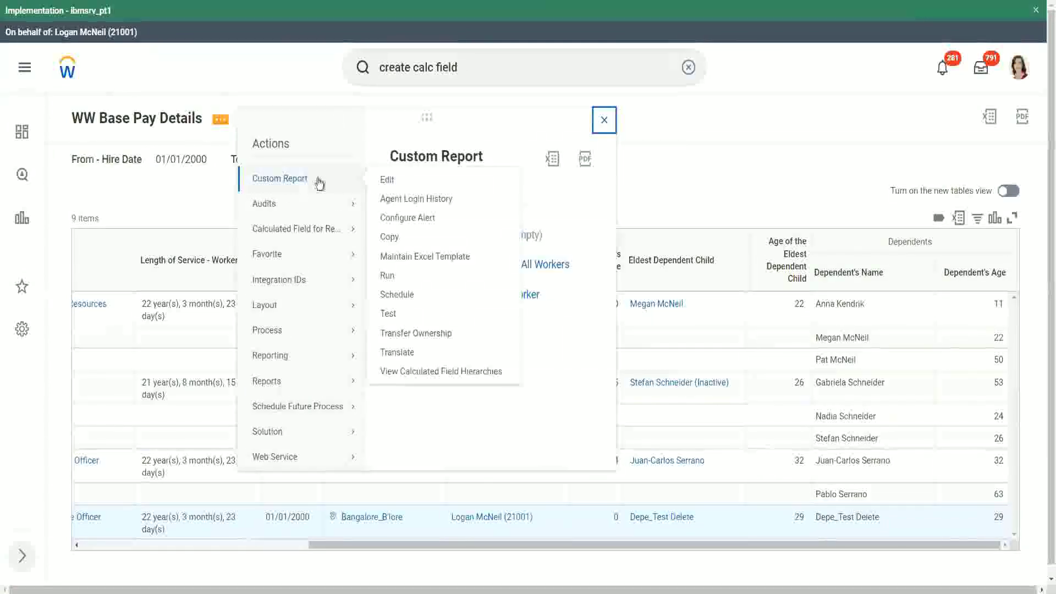
click(388, 181)
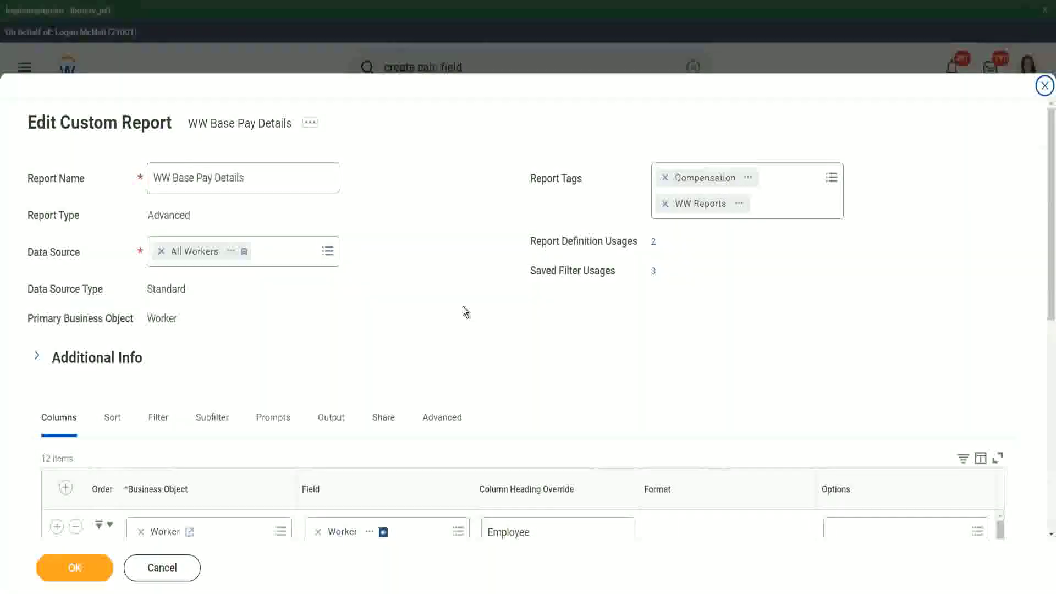
scroll(481, 279, down, 3)
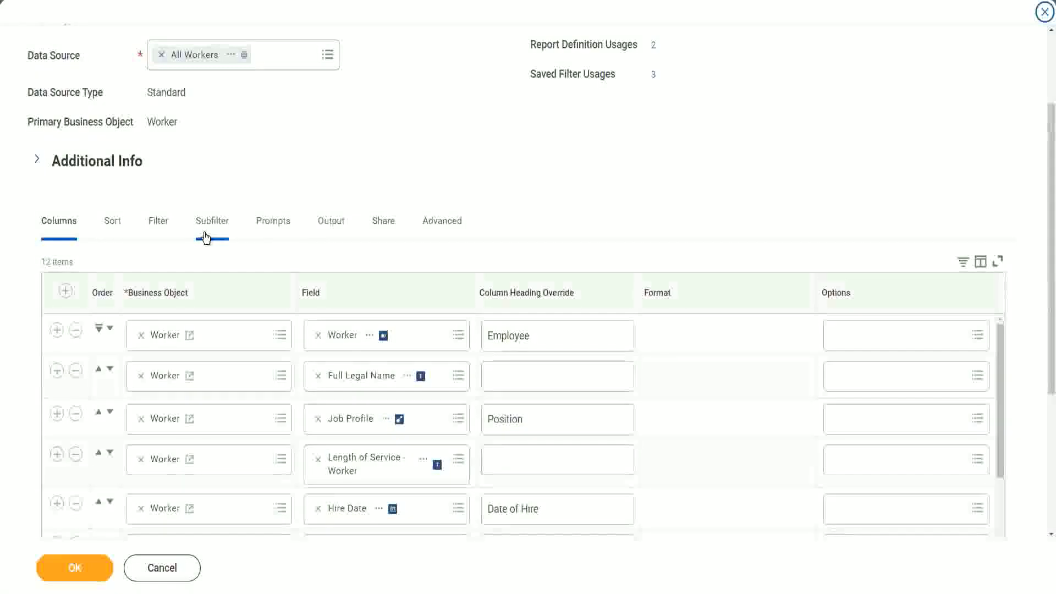
click(160, 224)
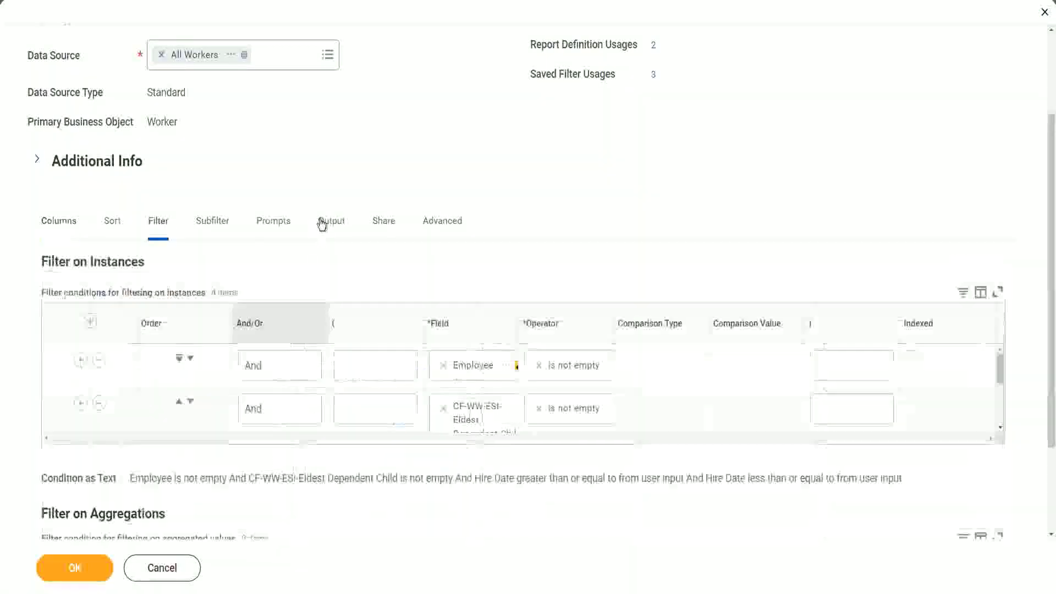
Step: Add an And instance filter below the Eldest Dependent Child condition, using the field CF-WW-LRV-Age of the eldest Dependent Child
click(56, 404)
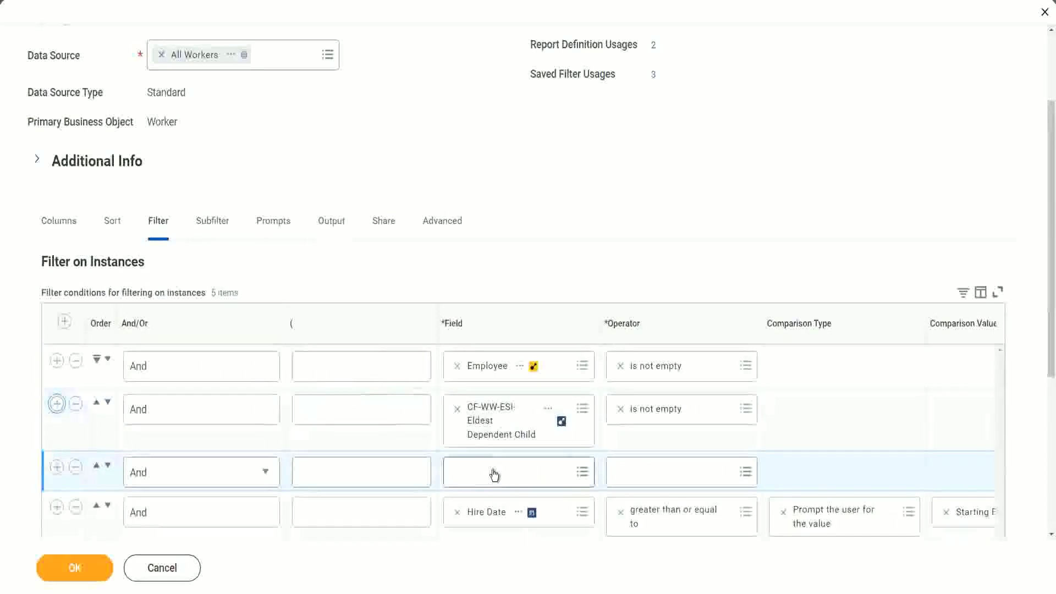
click(494, 469)
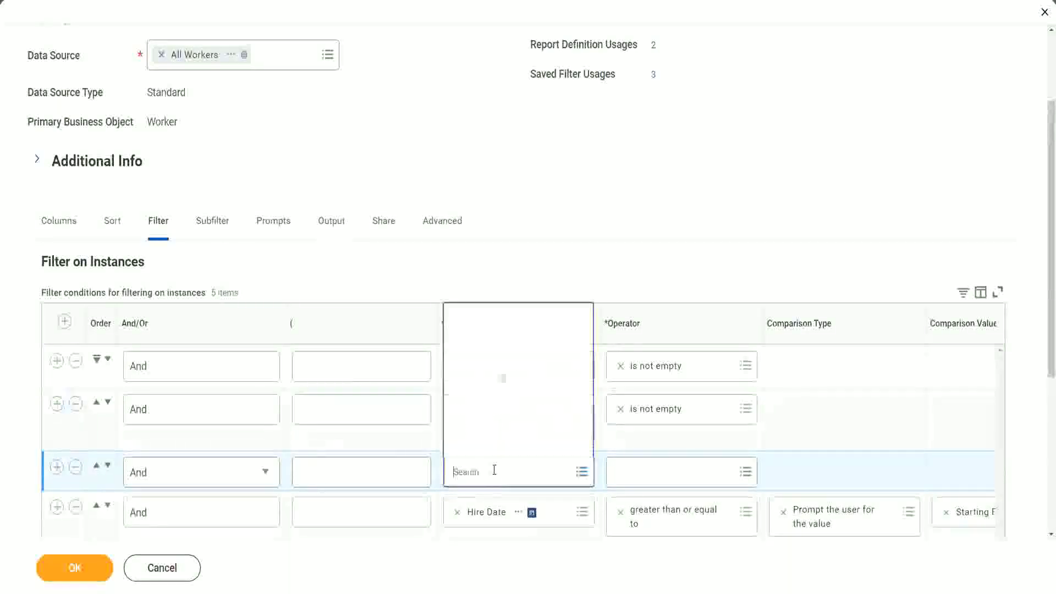
click(515, 319)
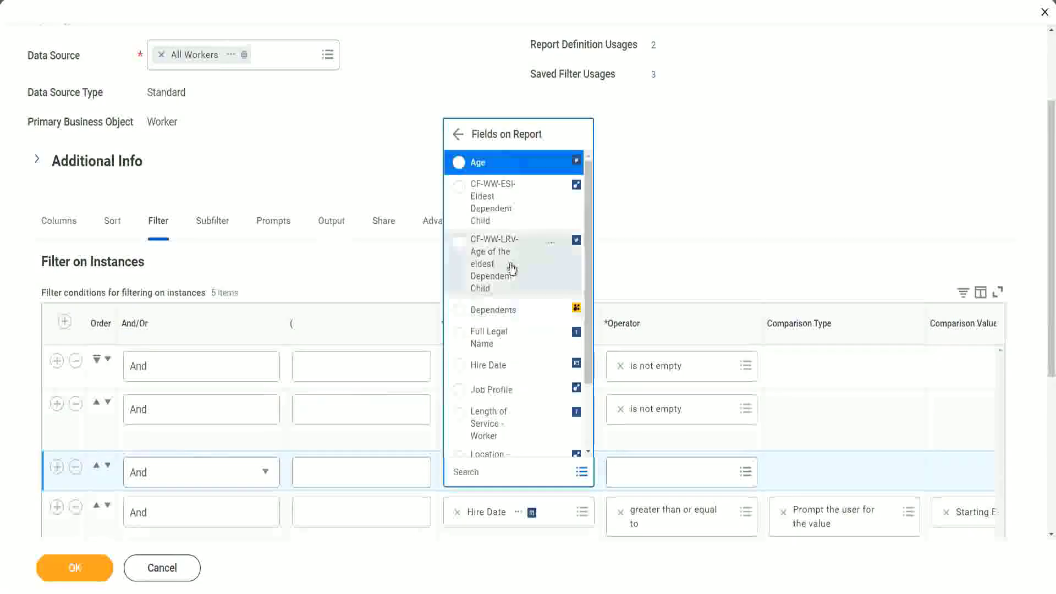
click(477, 260)
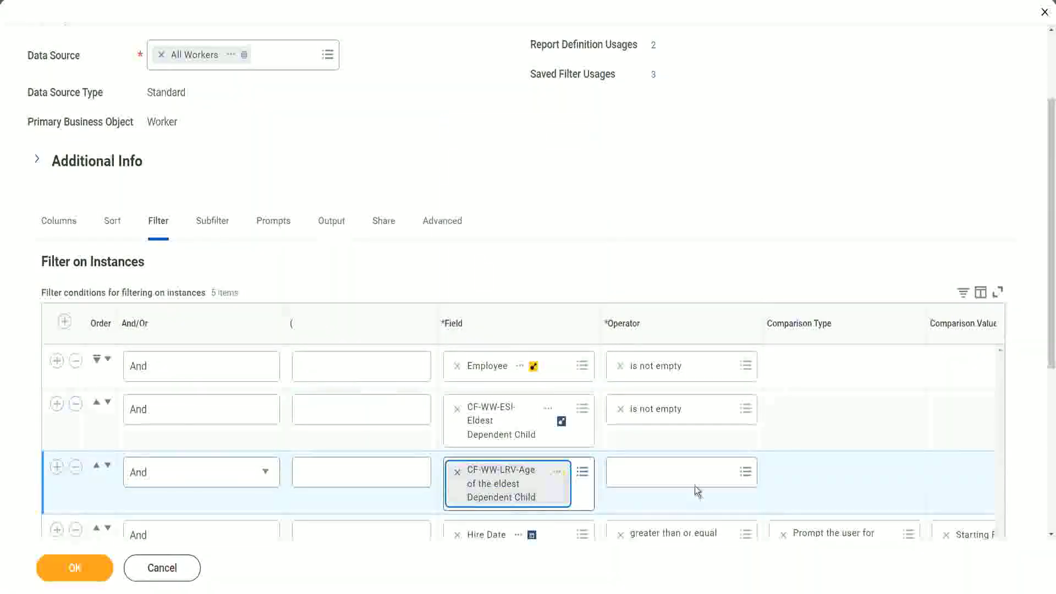
Step: Set the new condition to less than or equal to a specified value of 30 and save the report definition
click(685, 470)
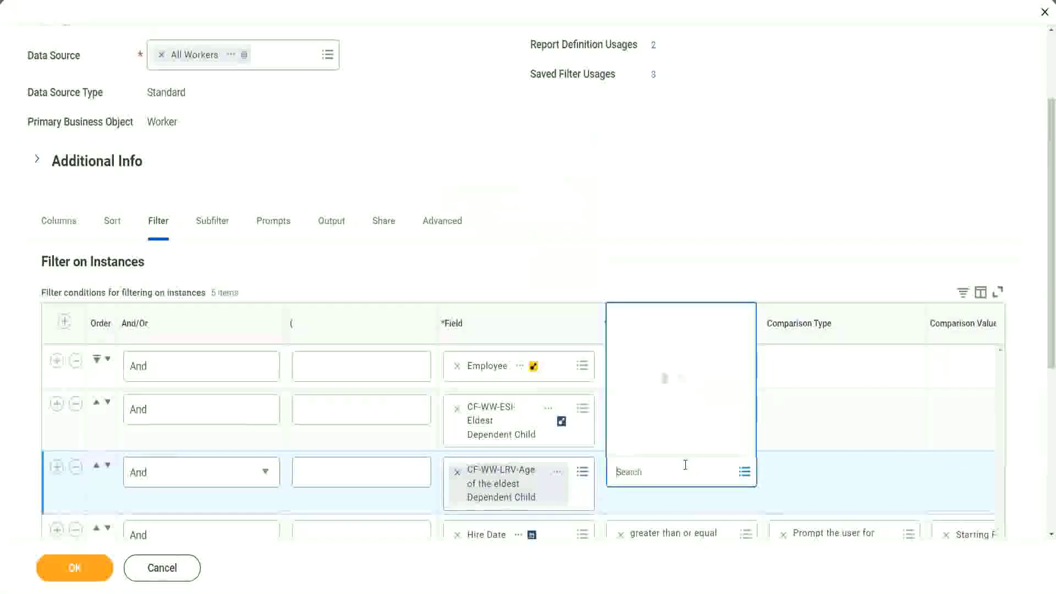
click(675, 420)
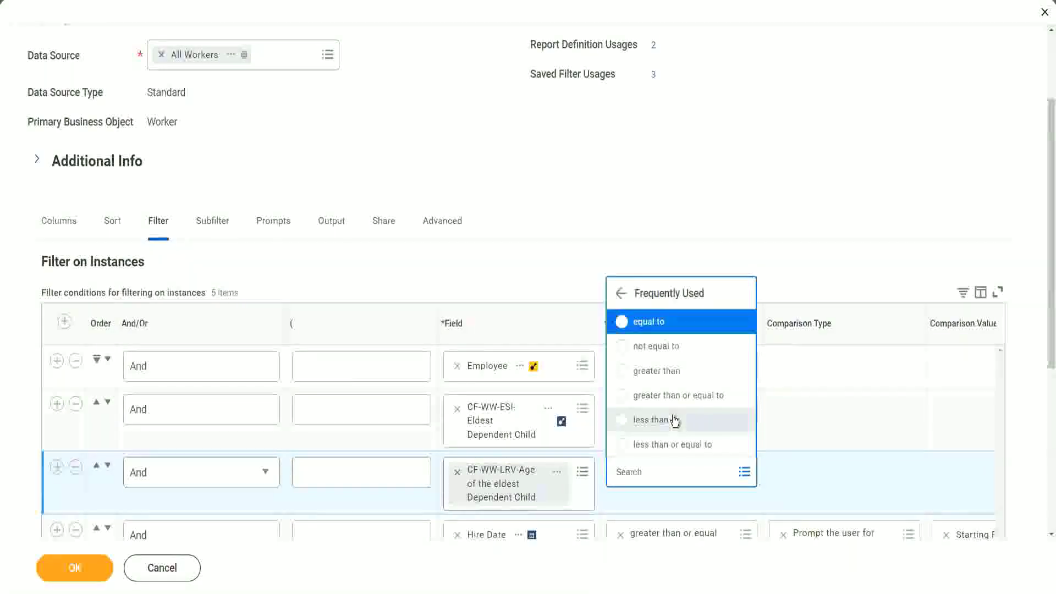
click(672, 445)
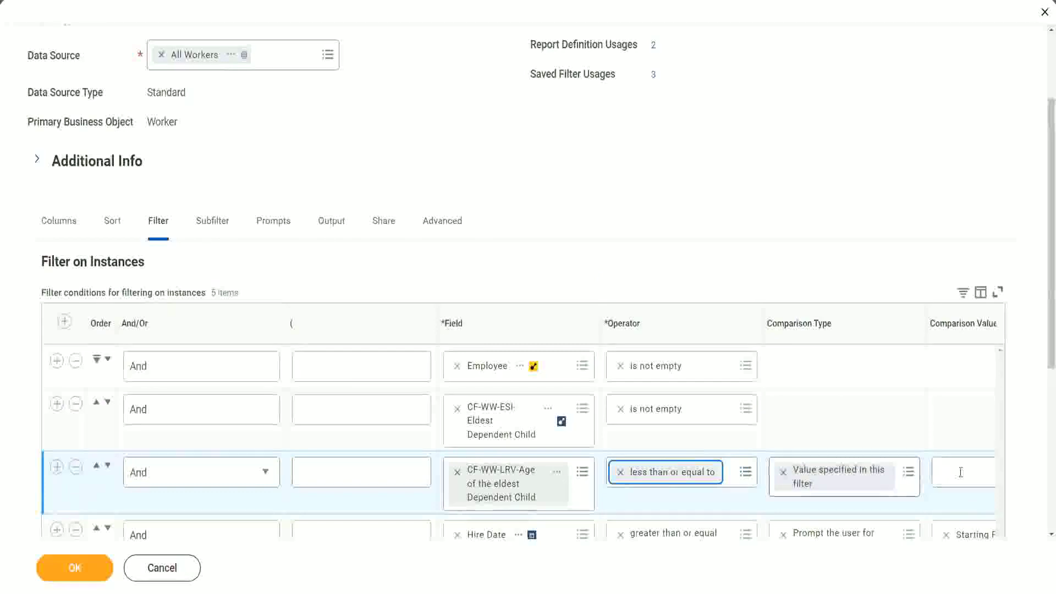
scroll(565, 505, down, 2)
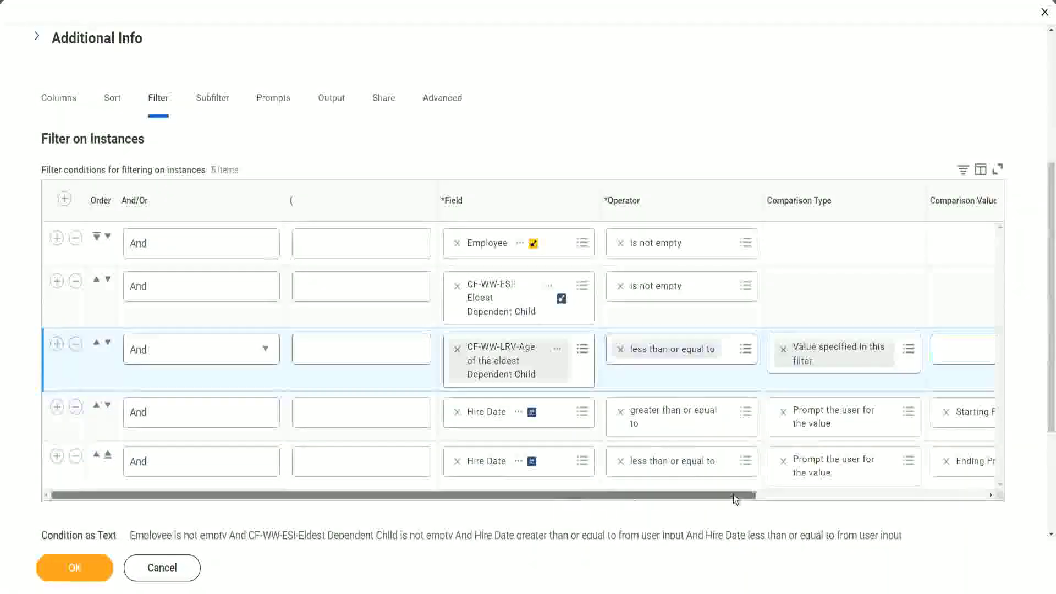
drag(733, 496, 946, 492)
click(775, 348)
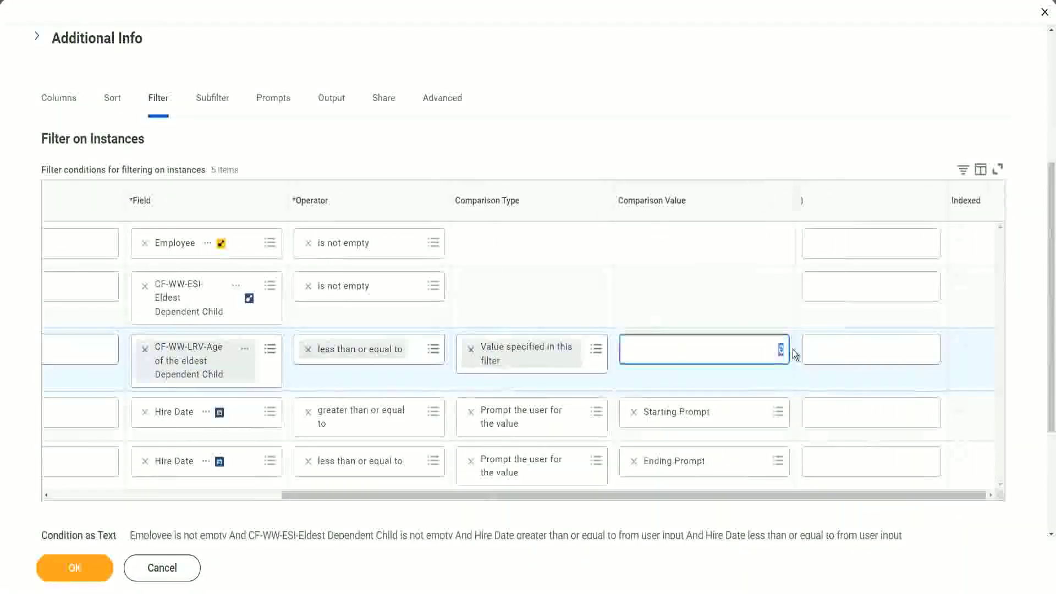
text(30)
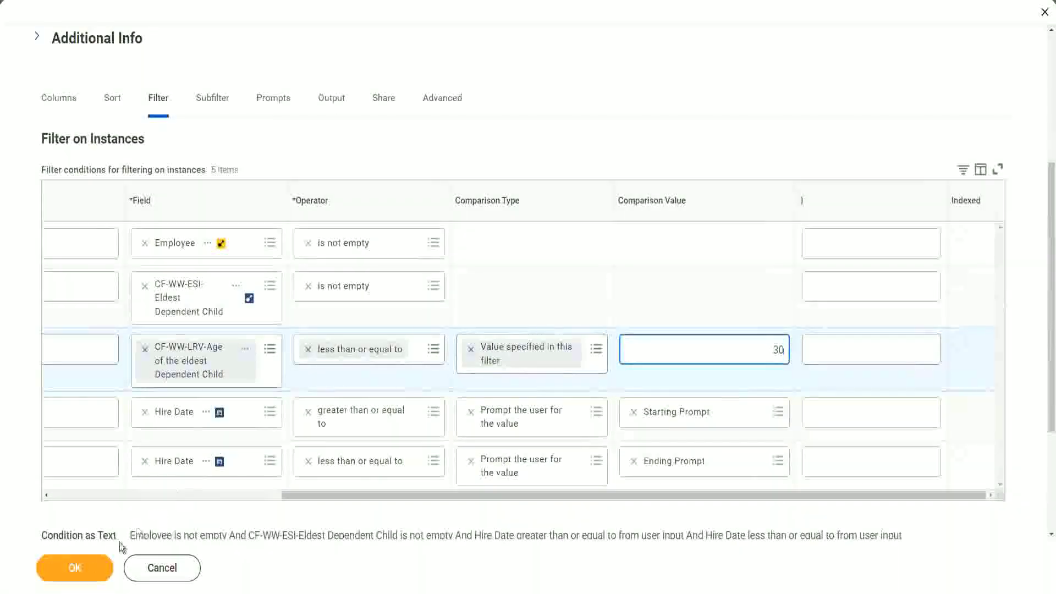
click(73, 580)
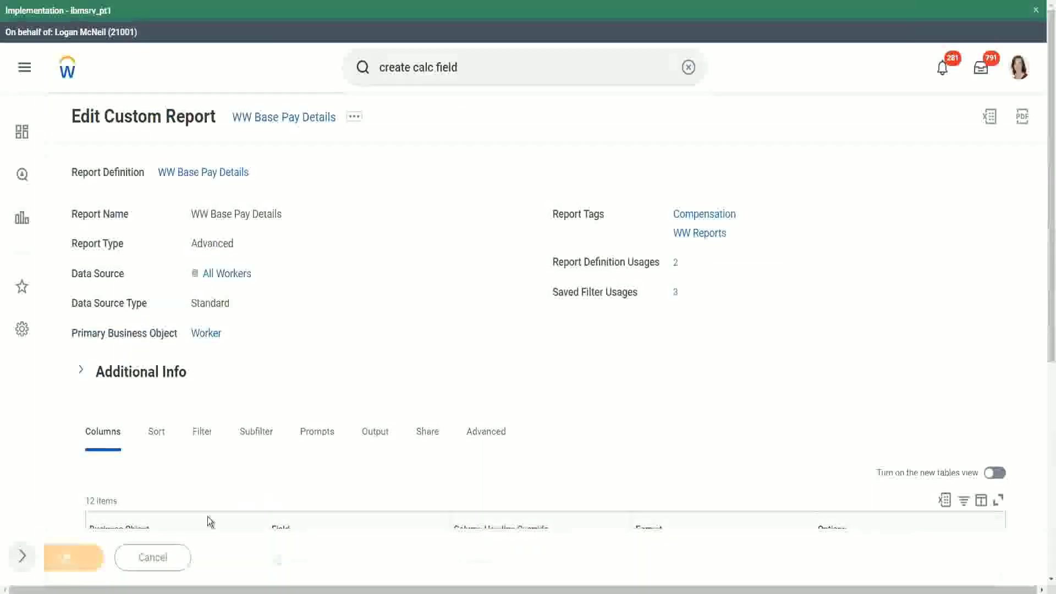
Step: Run the report using the saved filter for hire dates 01/01/2000 to 12/31/2000
click(115, 565)
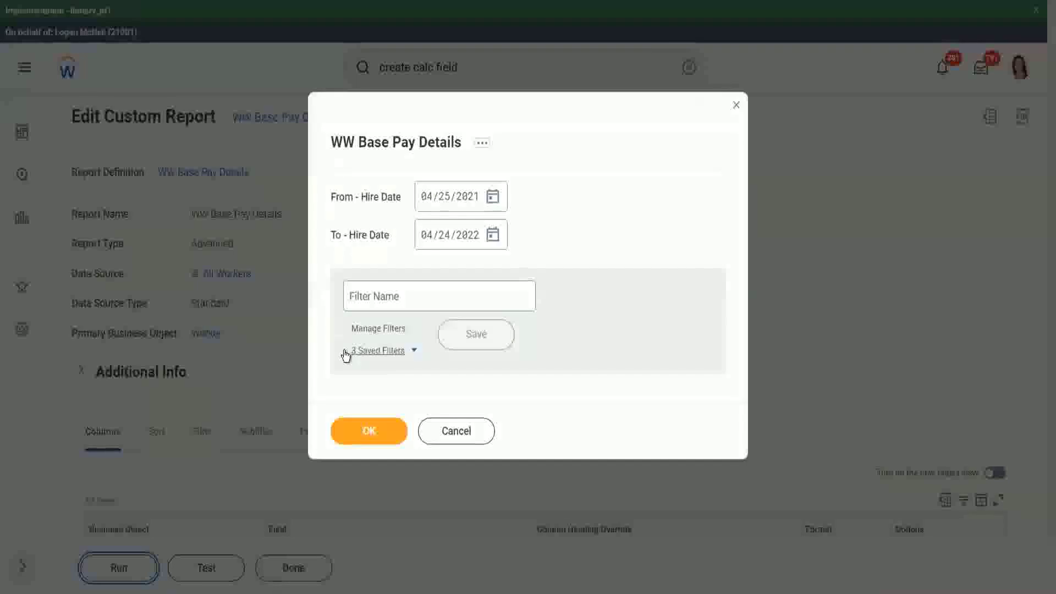
click(413, 355)
click(413, 408)
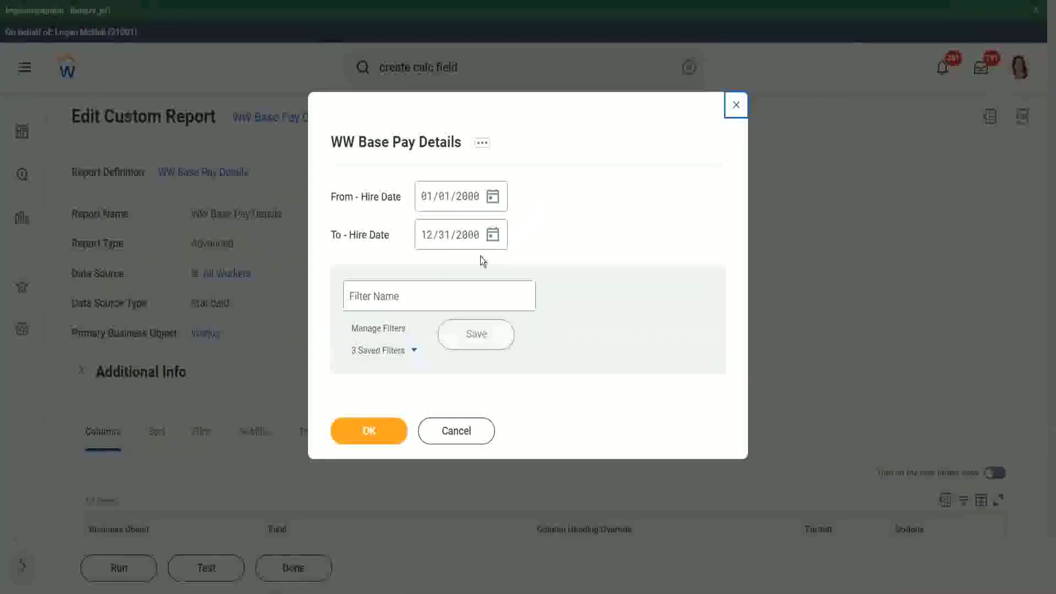
click(367, 432)
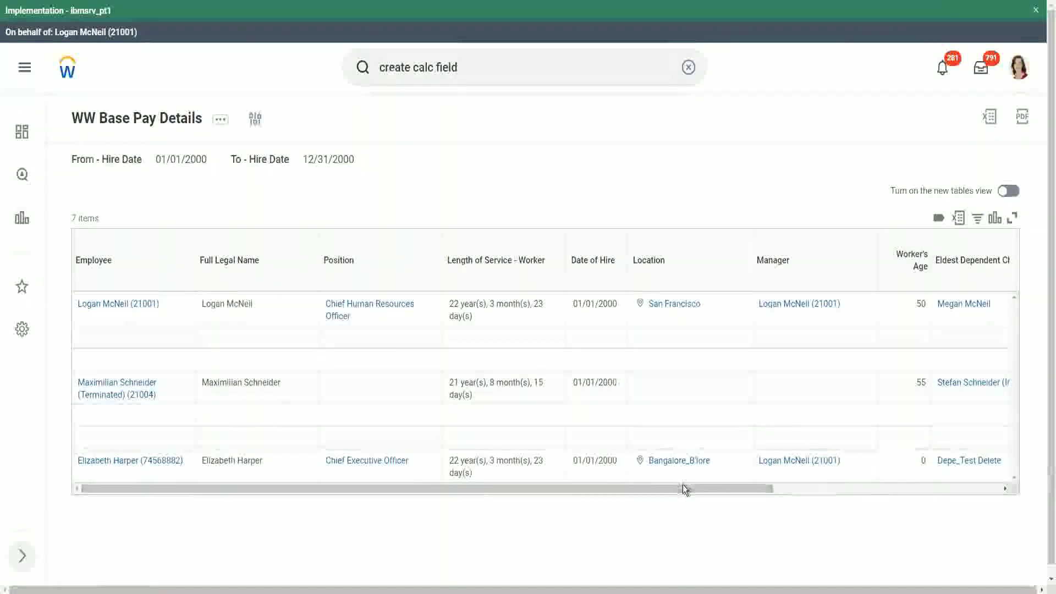
Step: Check the eldest dependent child's ages in the filtered report output against the age condition
drag(681, 488, 902, 498)
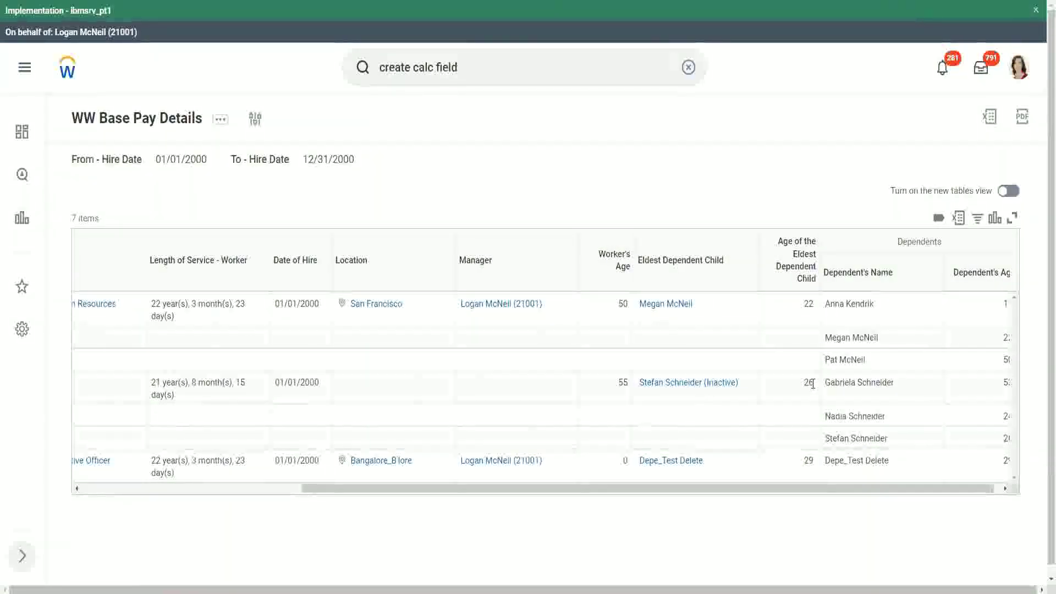
double_click(806, 460)
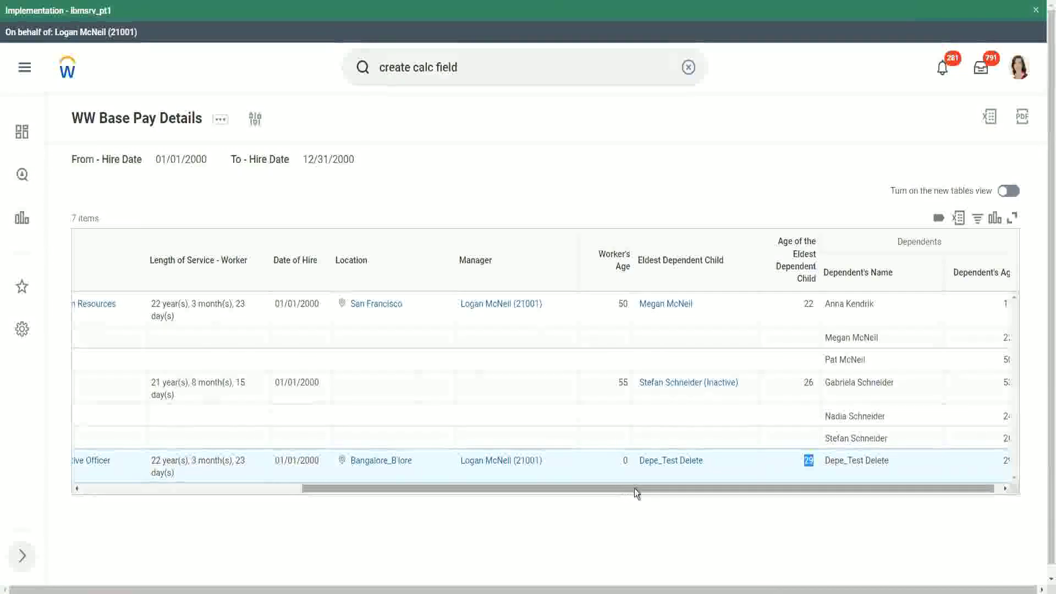
drag(635, 488, 304, 495)
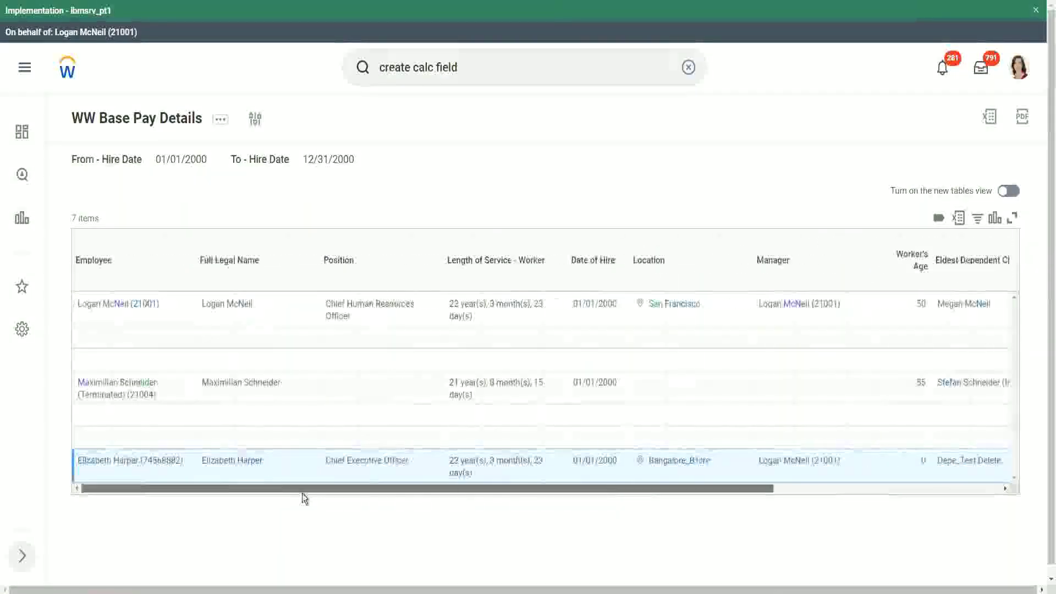